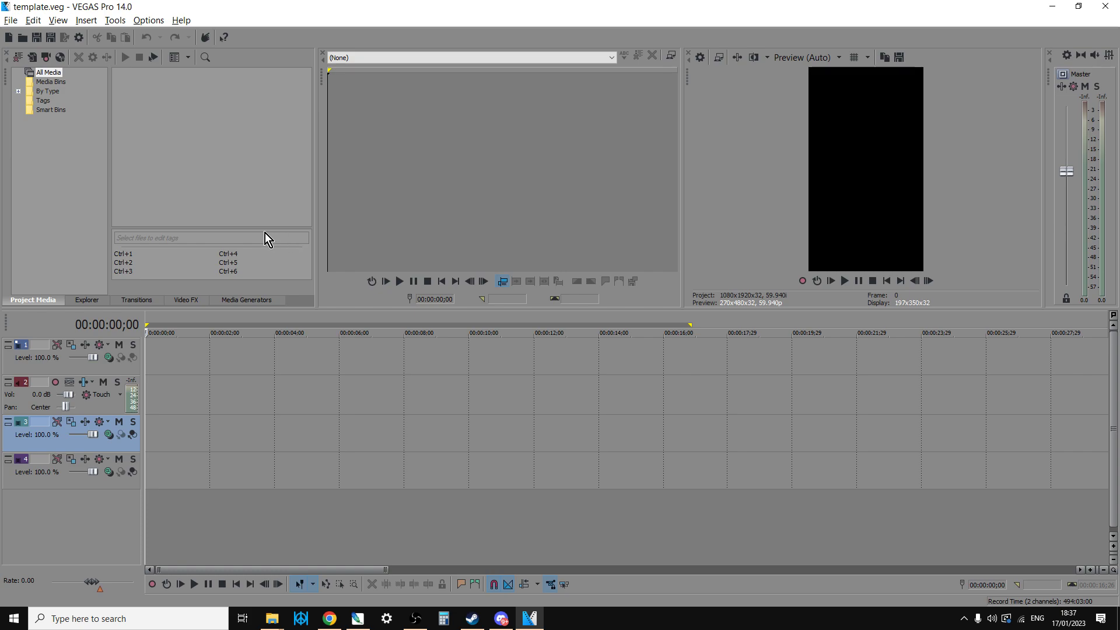
- Review the frame width and height in the project's video properties, keeping the settings as they are
click(11, 22)
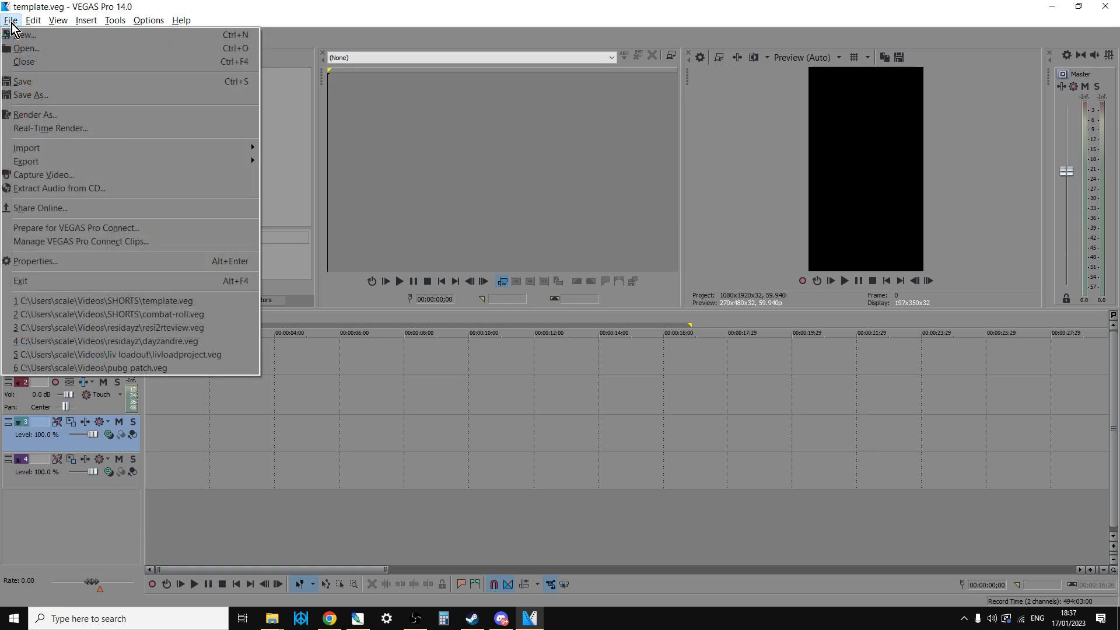
click(47, 260)
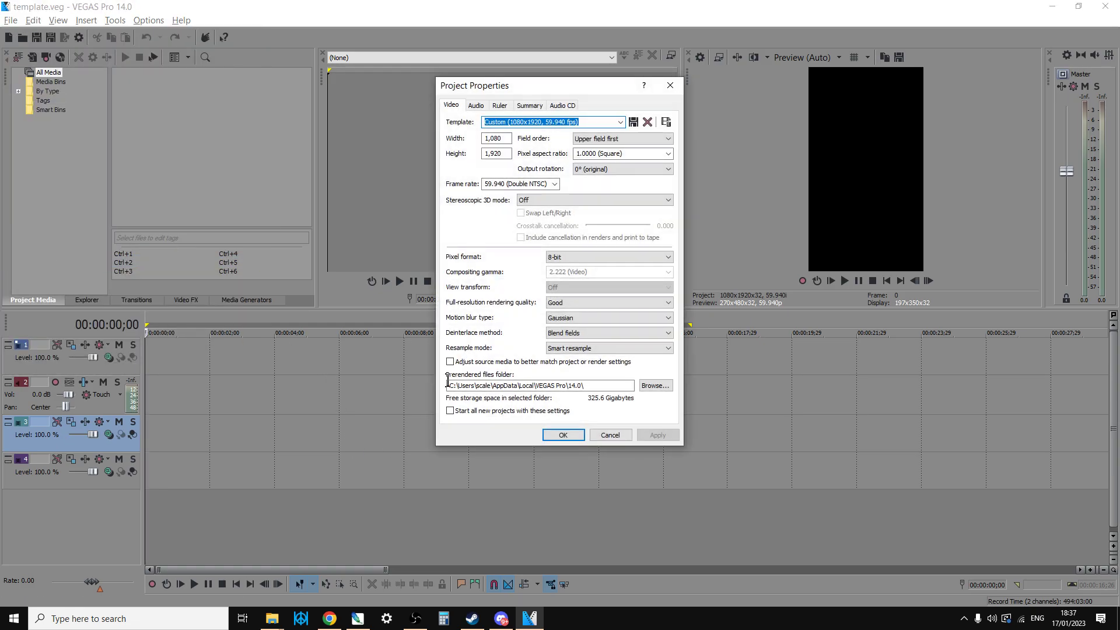
click(505, 138)
click(508, 154)
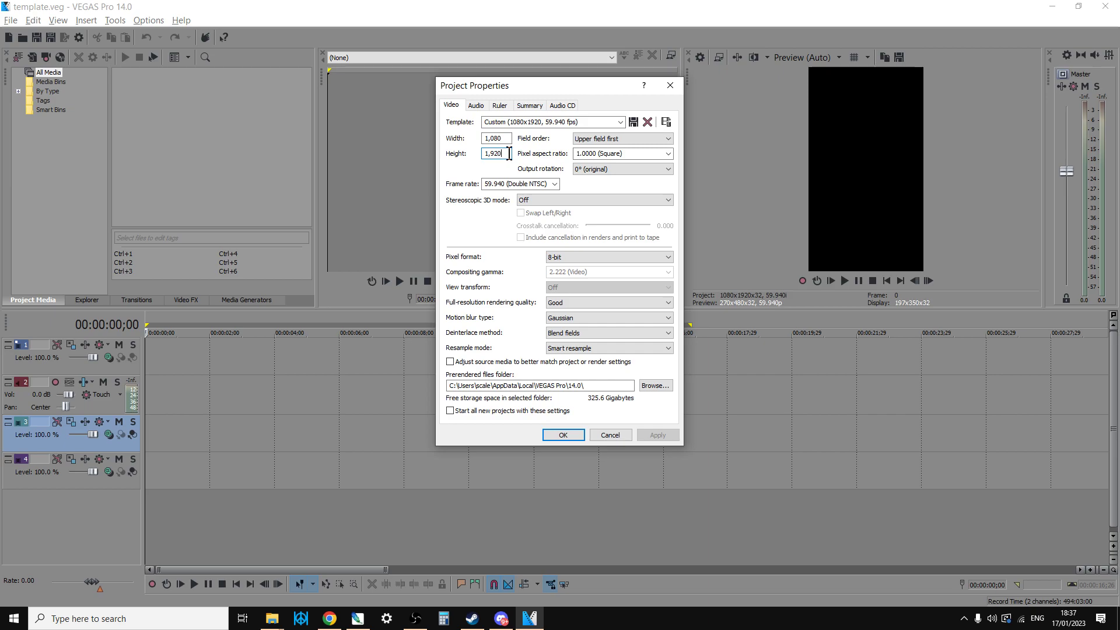
click(577, 437)
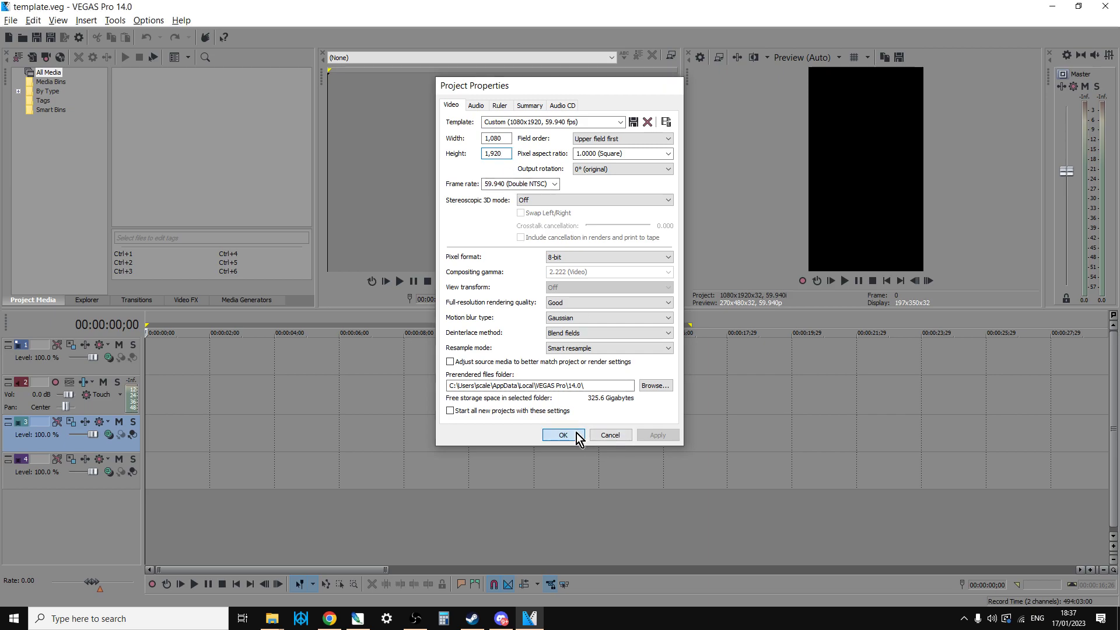
- Add the clip DayZ 2023.01.17 - 16.46.40.11 from the DayZ folder to the start of track 3, declining to match project settings to it
mouse_move(274, 621)
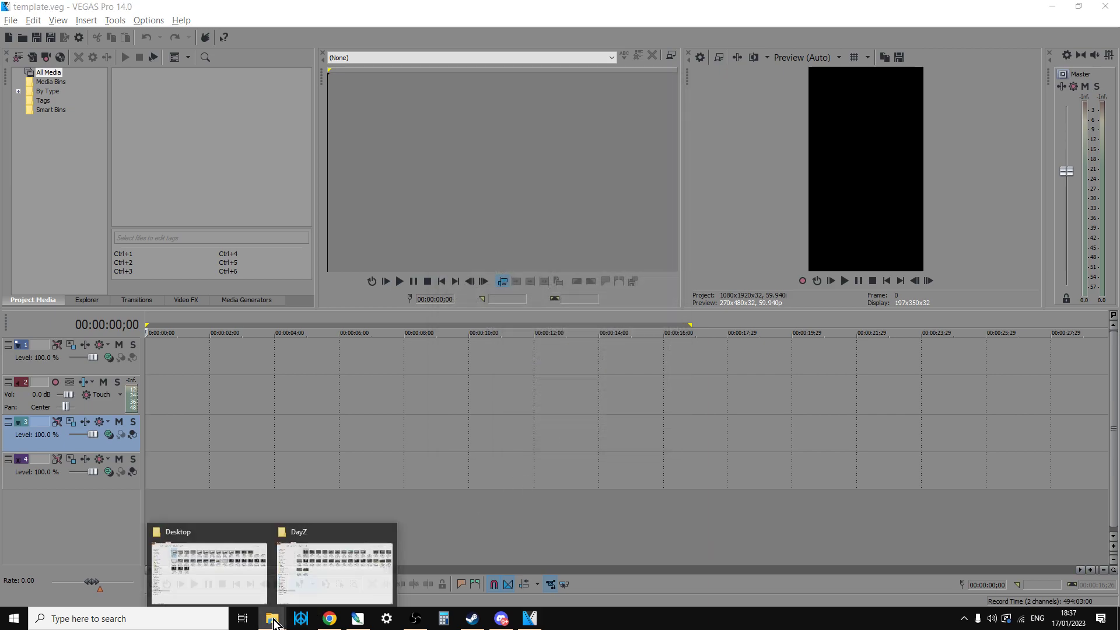
click(325, 559)
drag(287, 103, 155, 421)
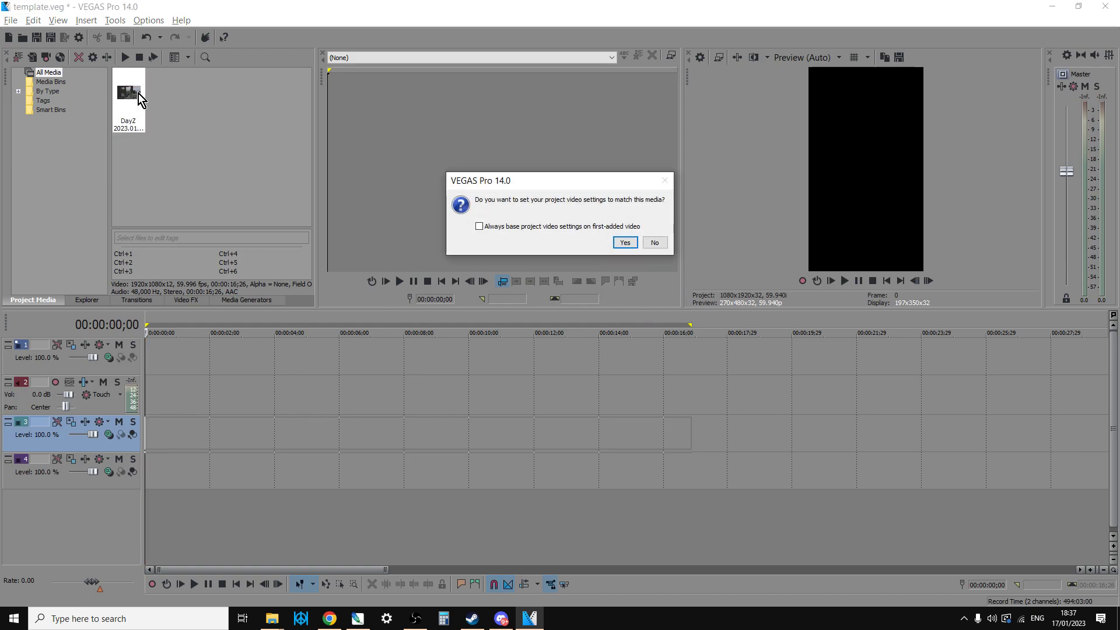
click(656, 244)
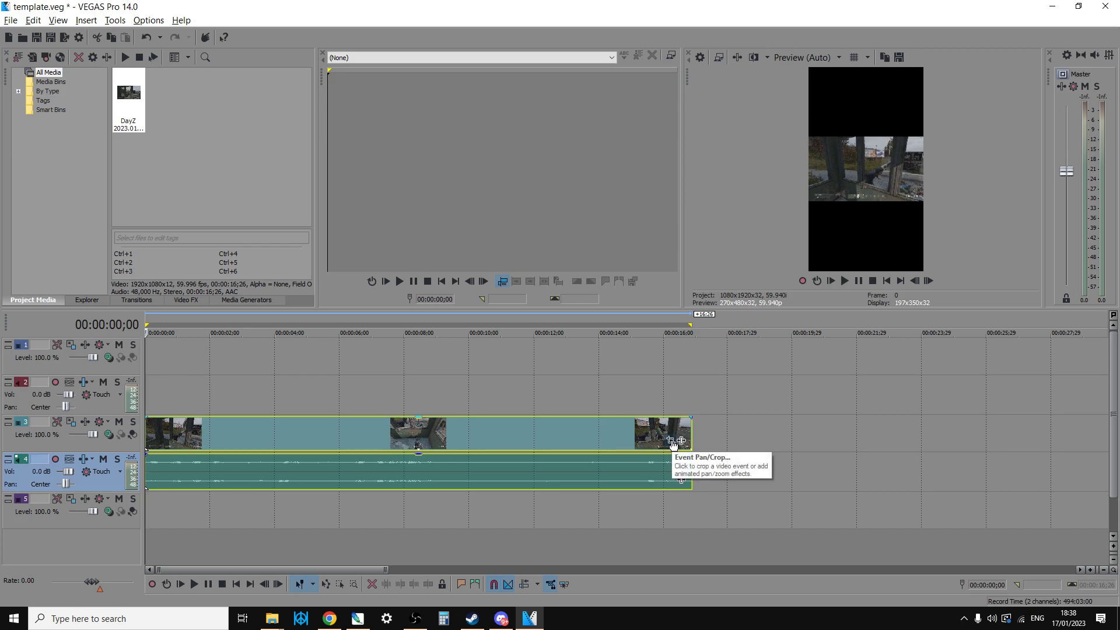
- Set the DayZ clip's pan/crop frame to 1,080 wide by 1,920 high and lock its aspect ratio
click(671, 441)
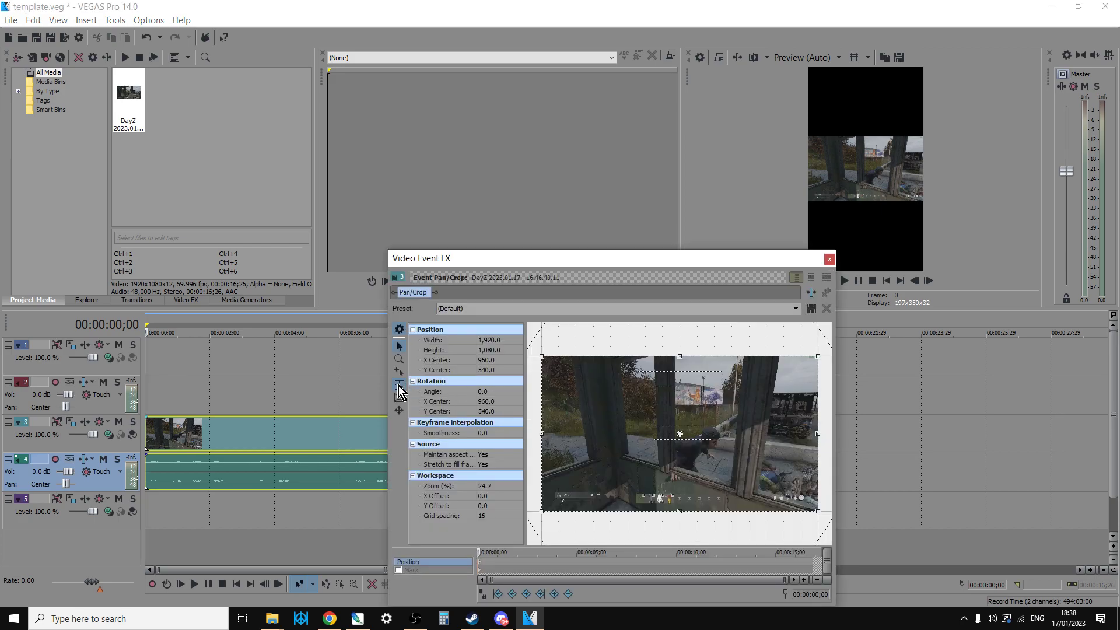
click(509, 338)
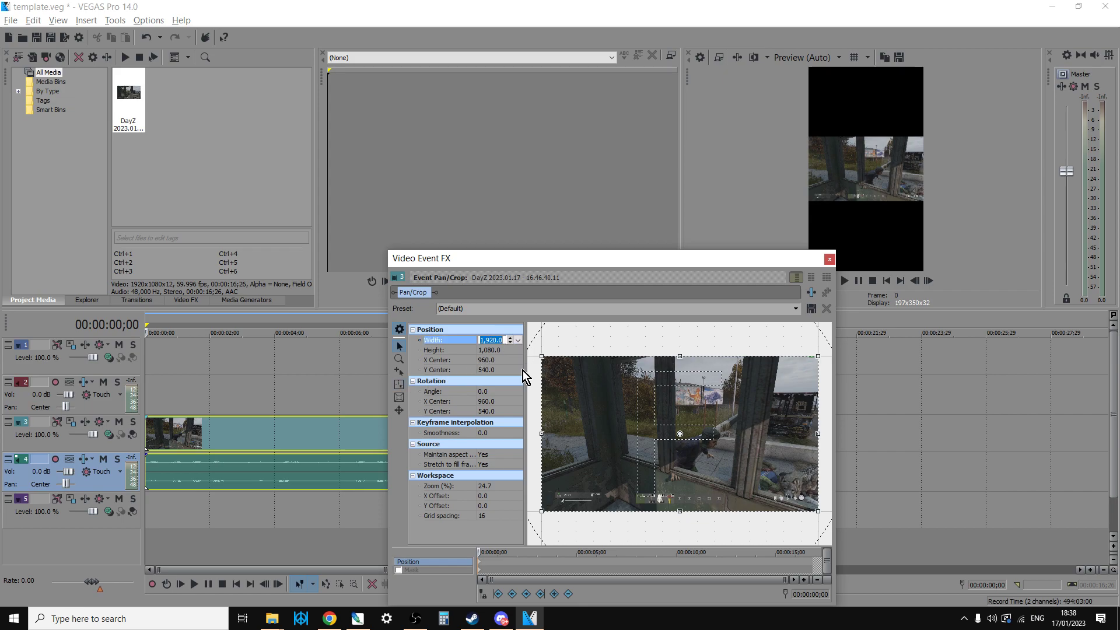
text(1,08)
text(080)
click(510, 351)
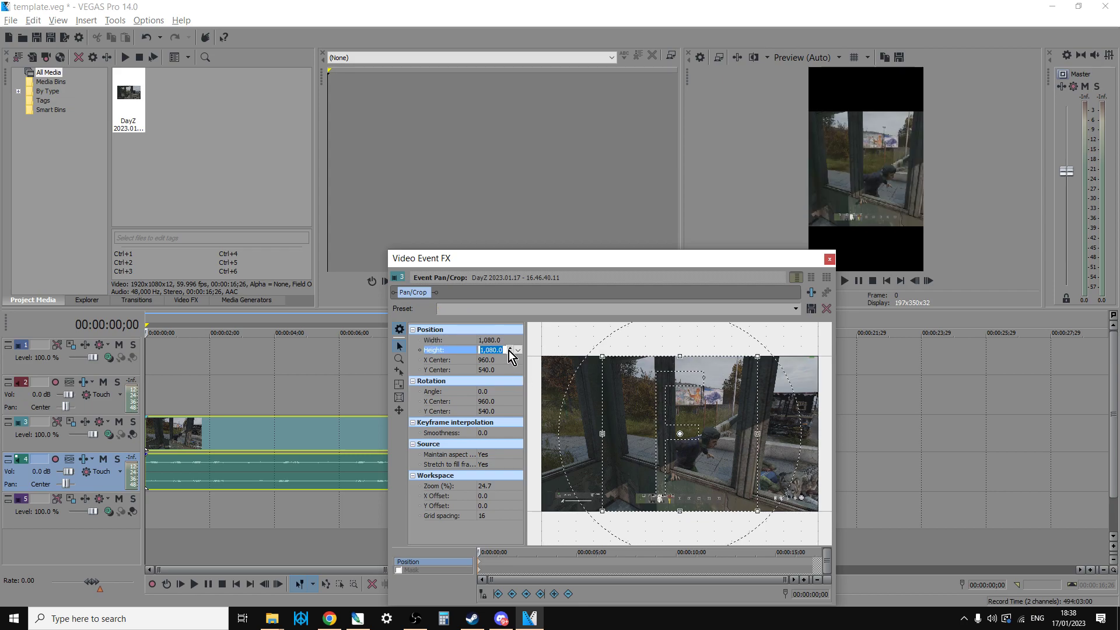
text(19+2)
text(20)
key(Tab)
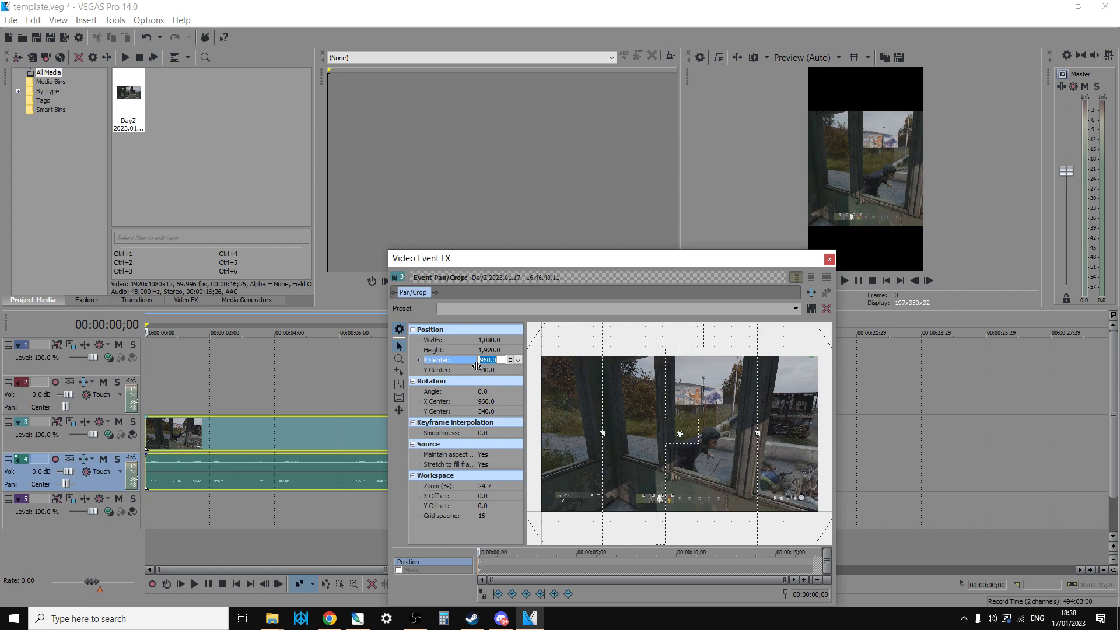
click(400, 391)
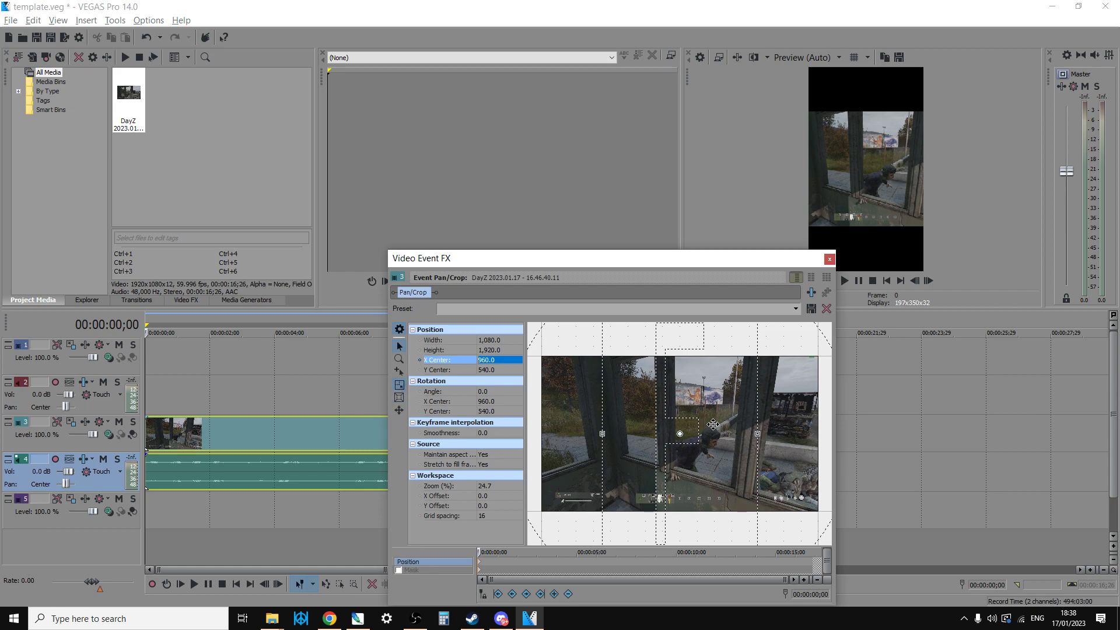
- Shrink and reposition the clip's crop frame around the crouching character to about 729 by 1,295, centred near 1,013, 545
drag(717, 418, 690, 416)
scroll(690, 416, down, 5)
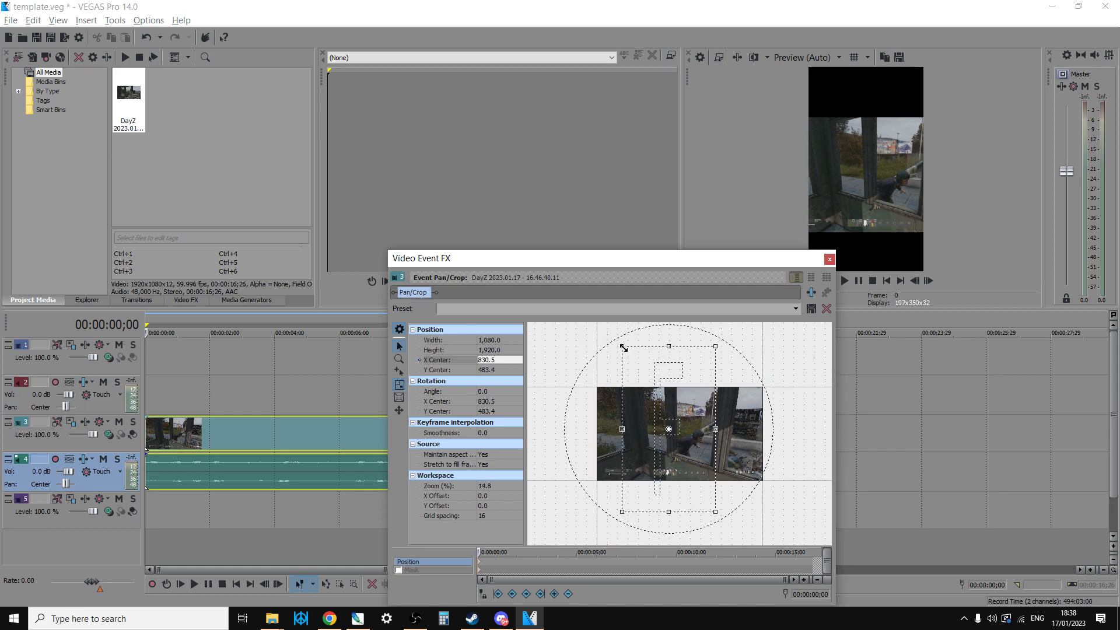
drag(623, 348, 652, 383)
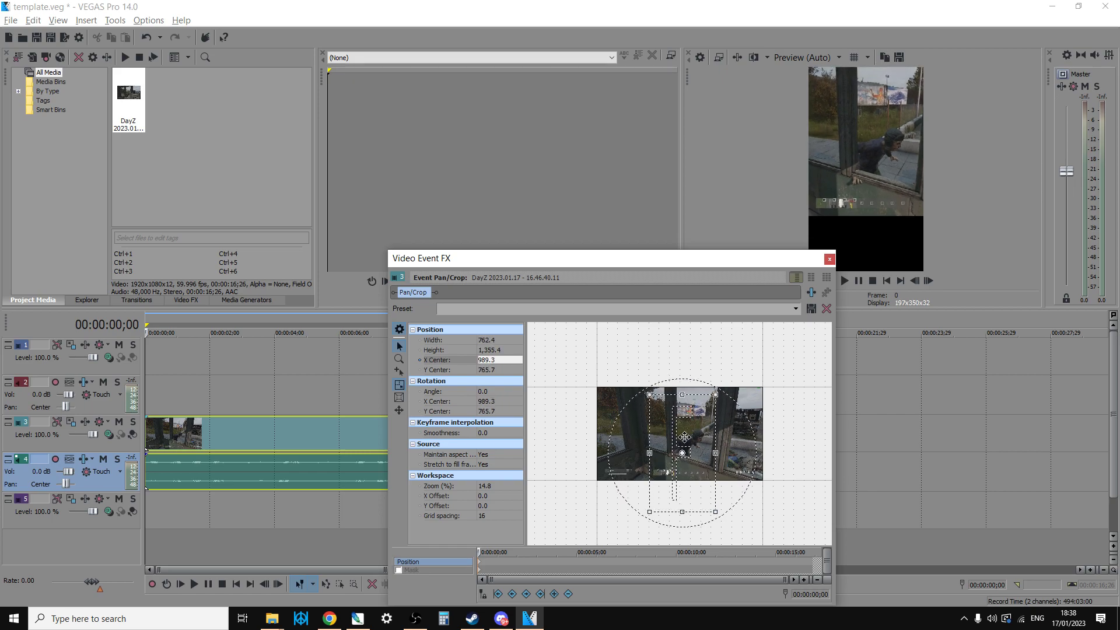
drag(688, 443, 688, 426)
drag(649, 374, 664, 396)
mouse_move(702, 431)
mouse_down()
mouse_move(694, 422)
mouse_move(739, 420)
mouse_move(735, 410)
mouse_move(644, 421)
mouse_move(694, 421)
mouse_up()
right_click(738, 420)
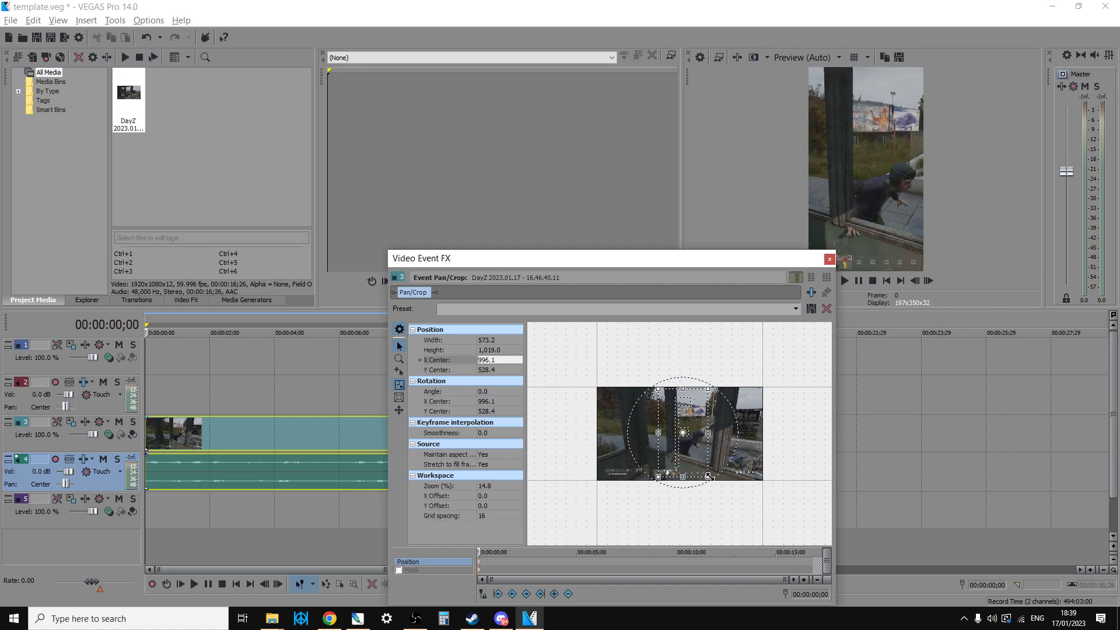
mouse_move(707, 478)
mouse_down()
mouse_move(699, 474)
mouse_move(718, 499)
mouse_move(704, 456)
mouse_move(721, 495)
mouse_up()
drag(703, 447, 700, 442)
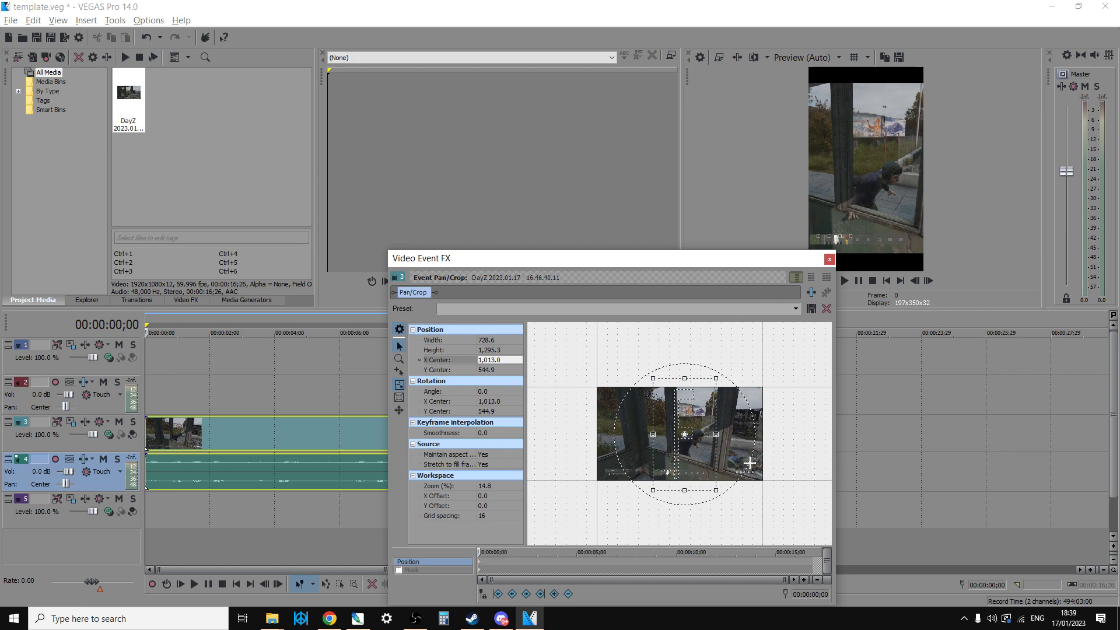
click(830, 259)
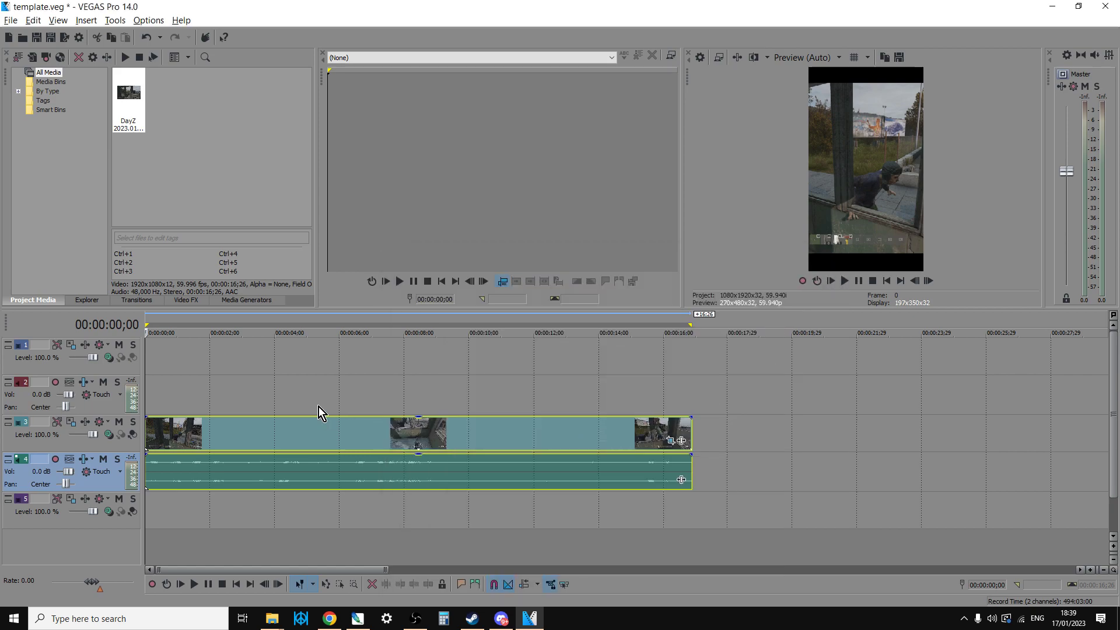
- Insert a text media event on track 1 reading "Surviving" and "DayZ!" on two lines
right_click(186, 359)
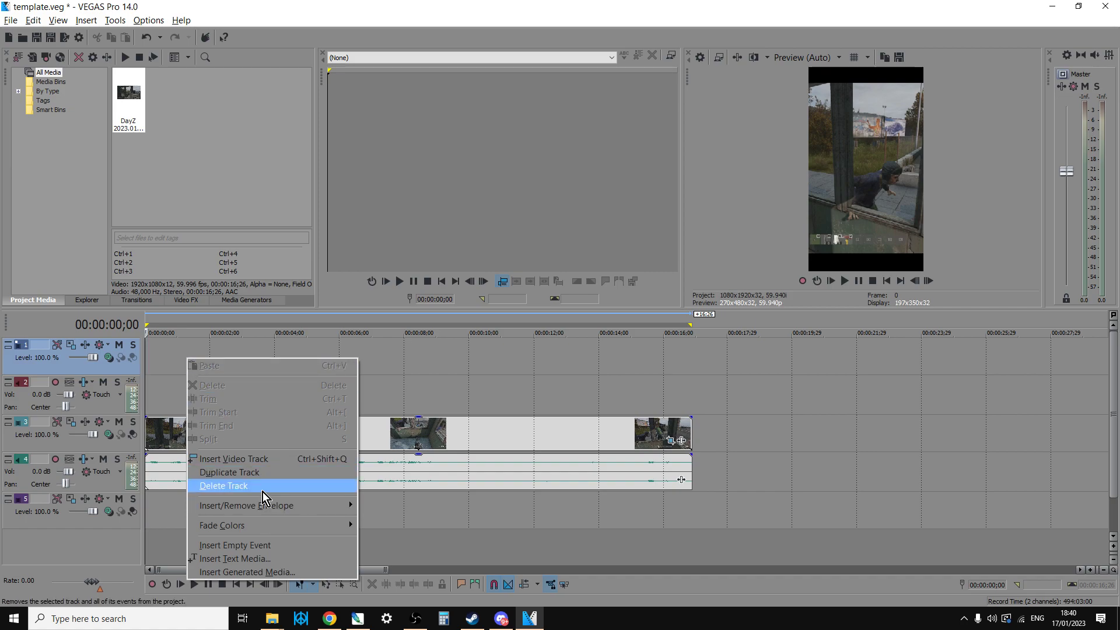
click(263, 558)
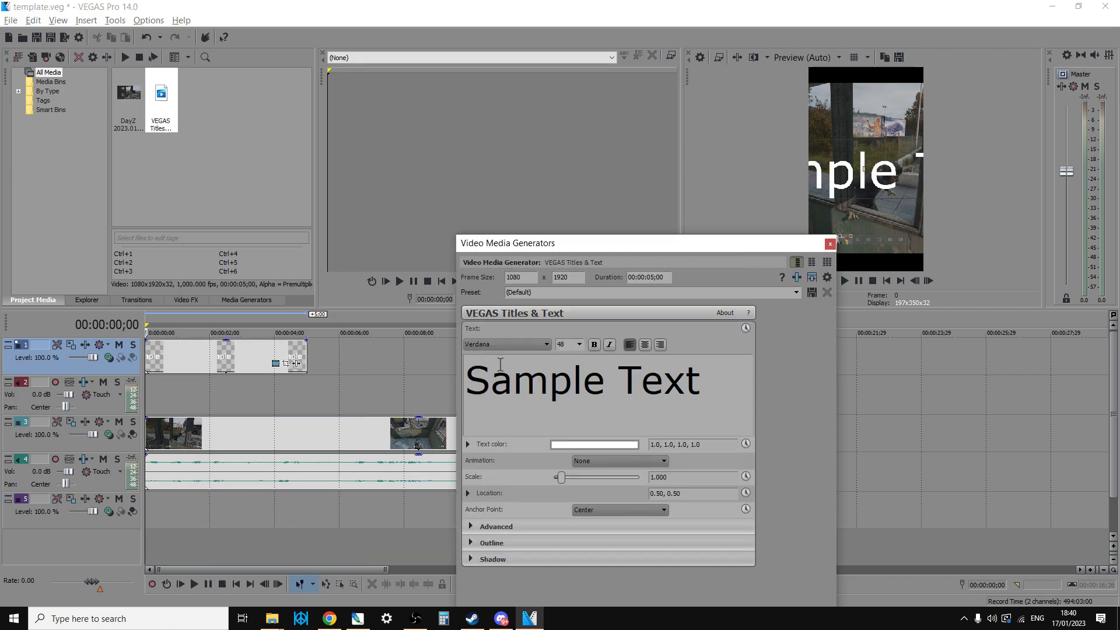
drag(691, 388, 440, 382)
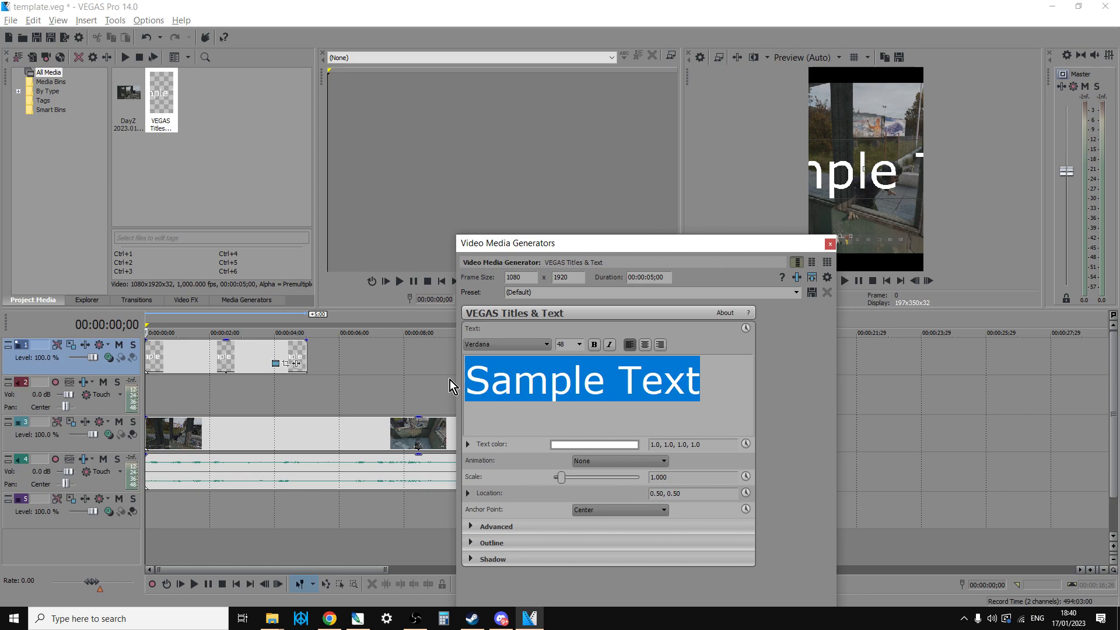
text(Survi)
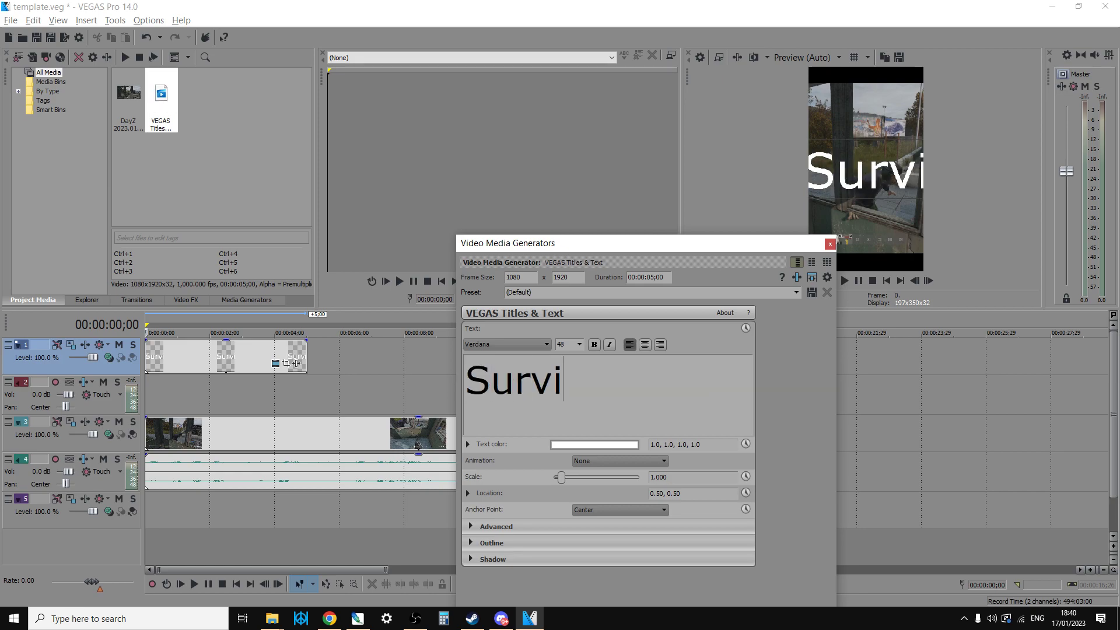
text(ving)
key(Return)
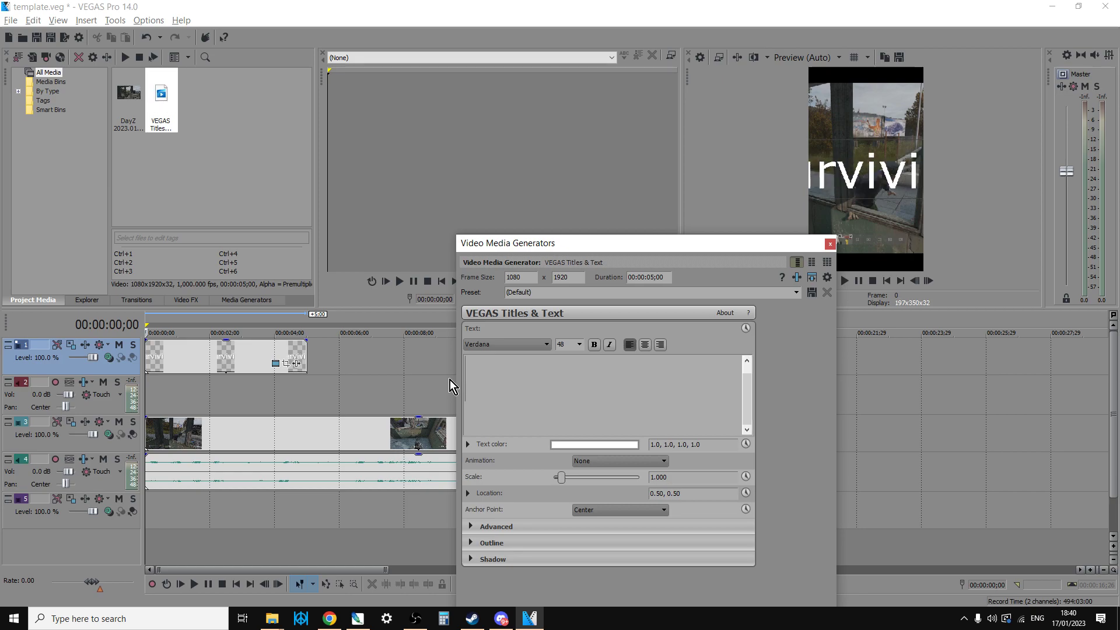
text(DayZ!)
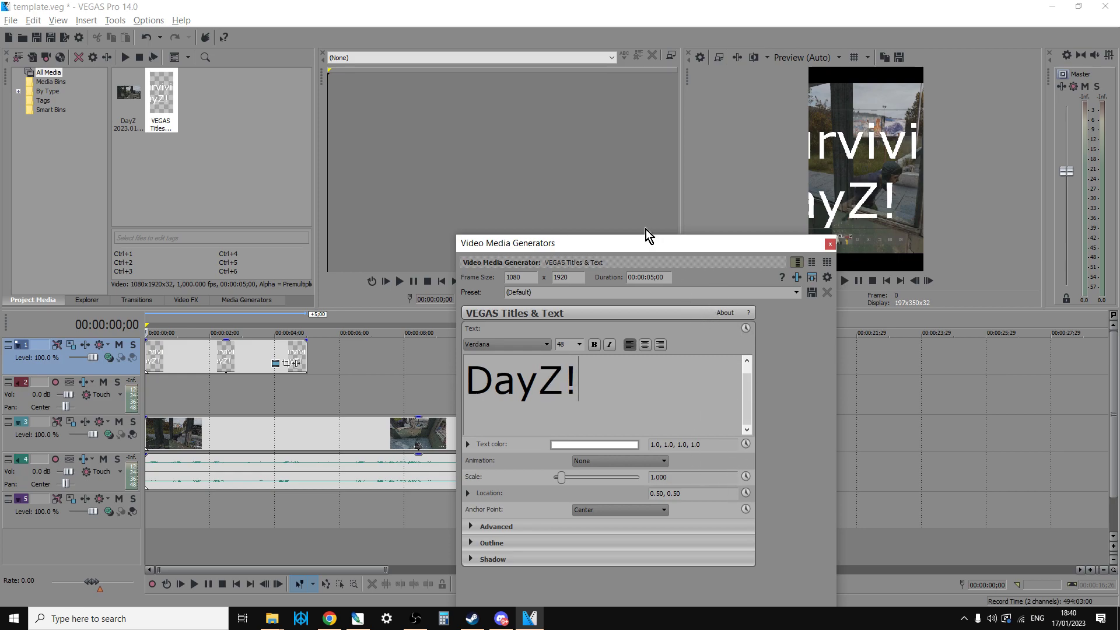
- Centre-align both lines of the title text
drag(688, 241, 647, 102)
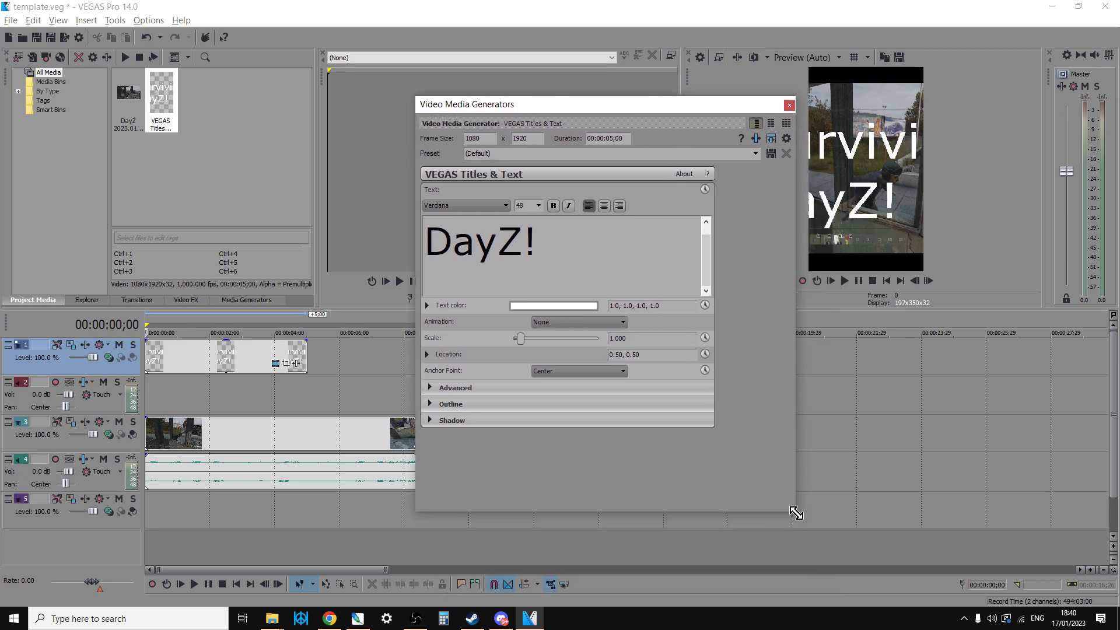
drag(816, 531, 969, 626)
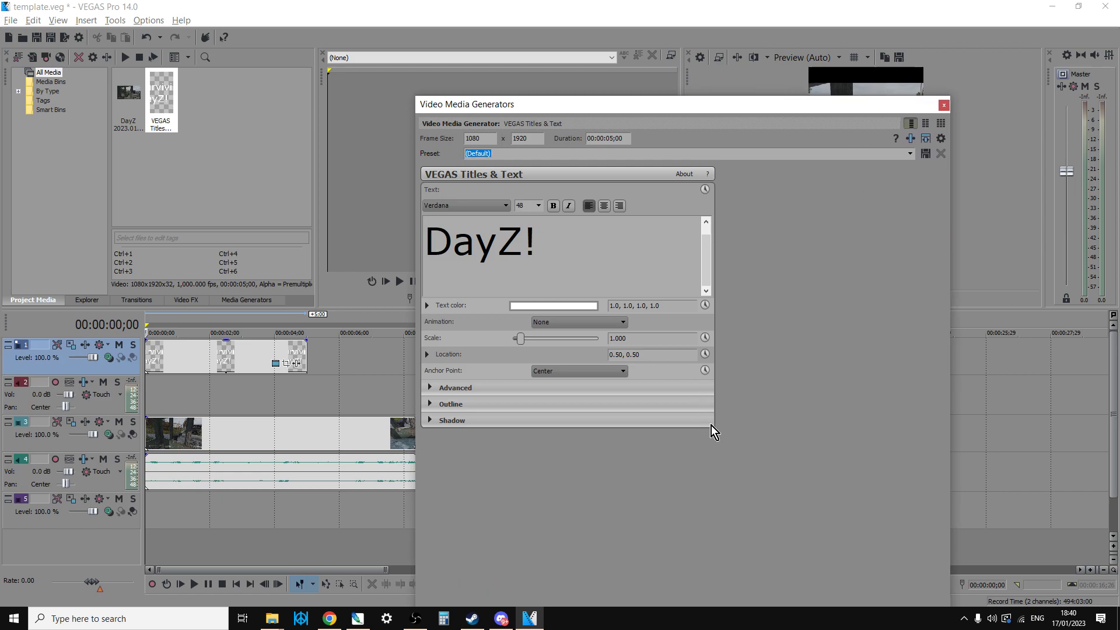
scroll(582, 257, up, 1)
double_click(434, 238)
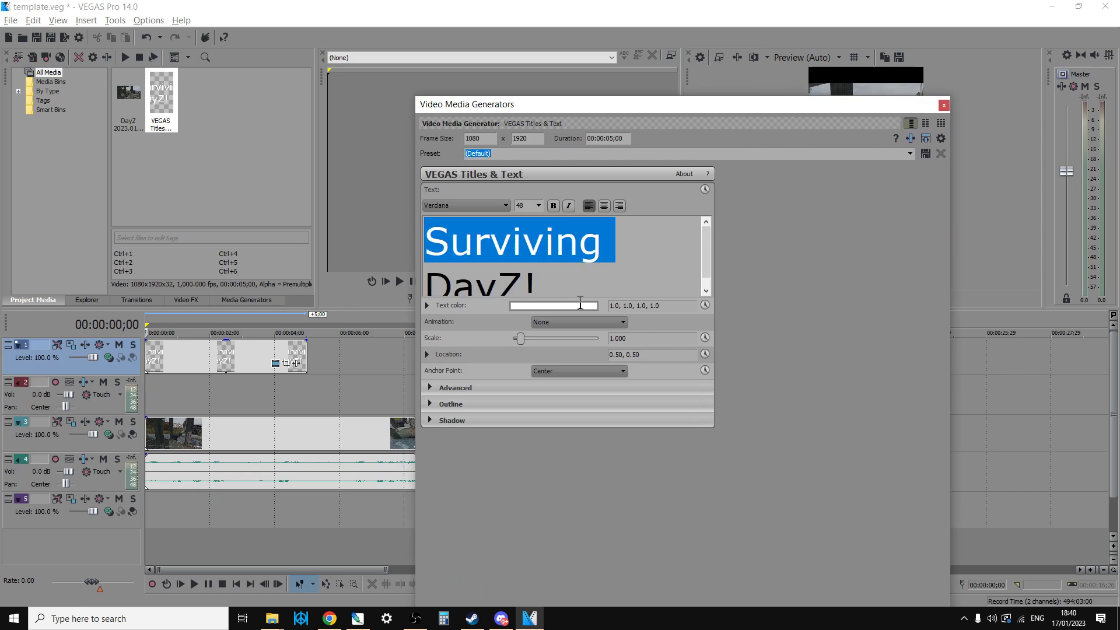
click(604, 205)
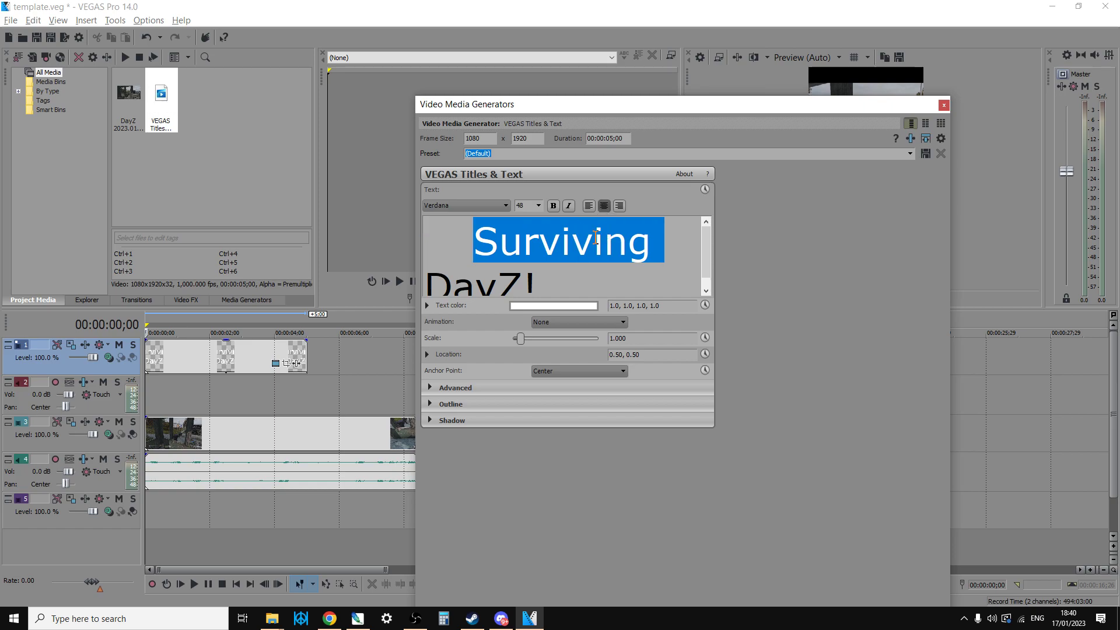
click(437, 279)
drag(512, 277, 601, 213)
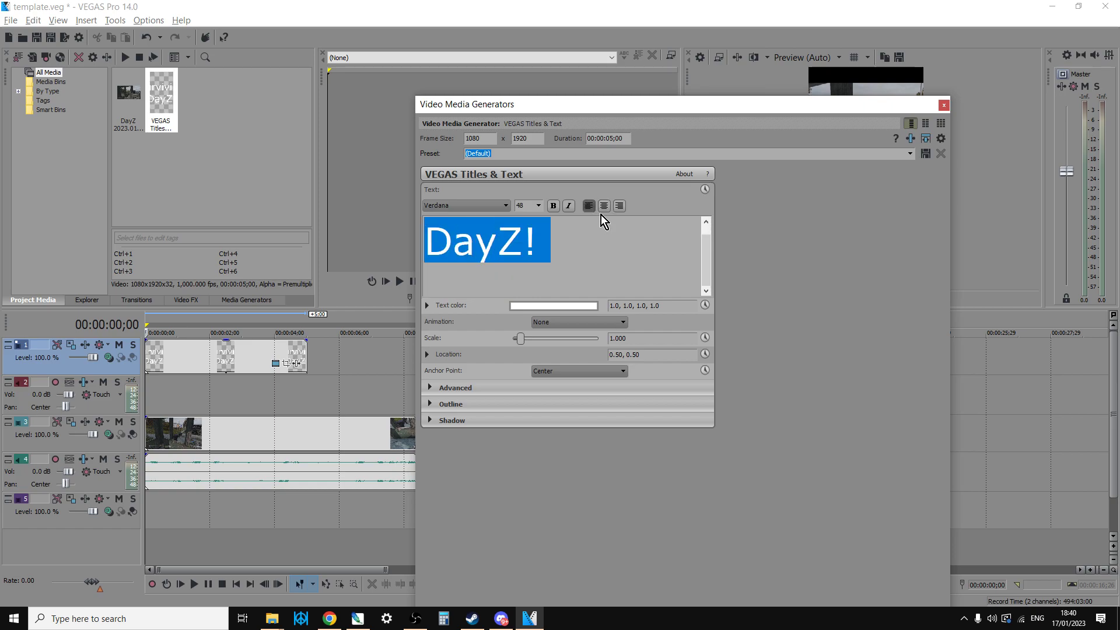
click(604, 206)
- Set the font size of the whole title to 20, with the generator window moved clear of the video preview
drag(765, 100, 533, 167)
scroll(398, 339, up, 2)
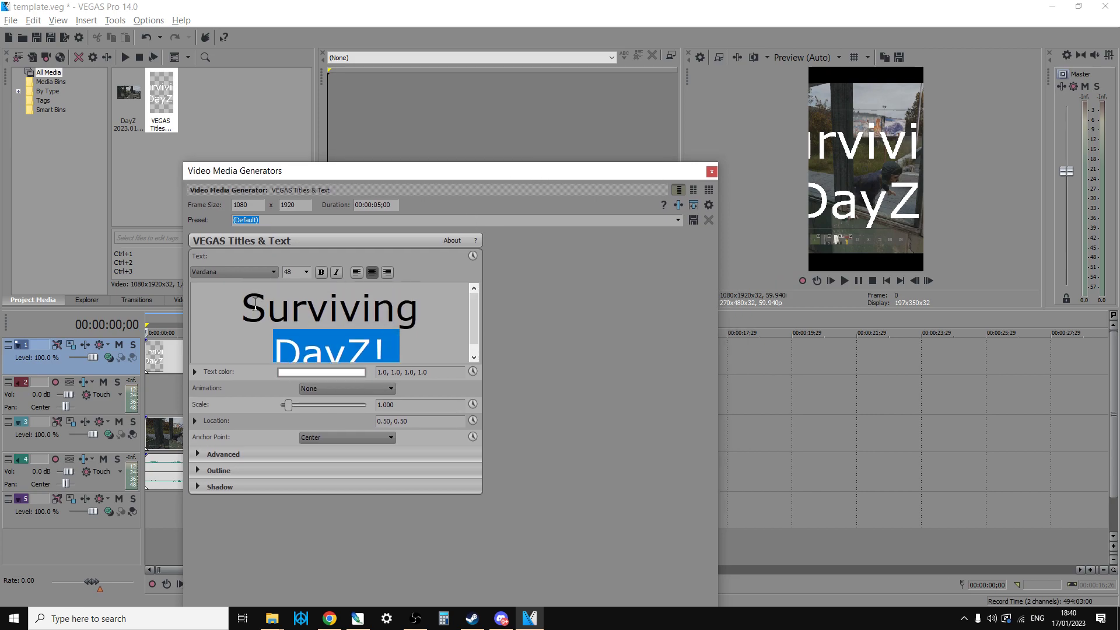
scroll(398, 340, down, 2)
key(ctrl+a)
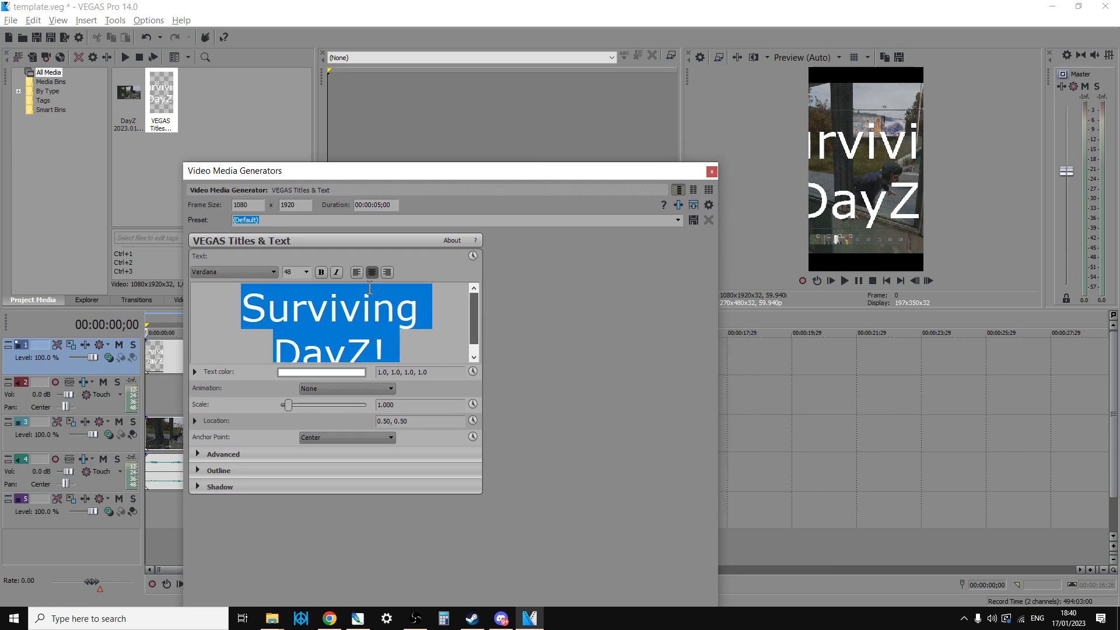
click(307, 272)
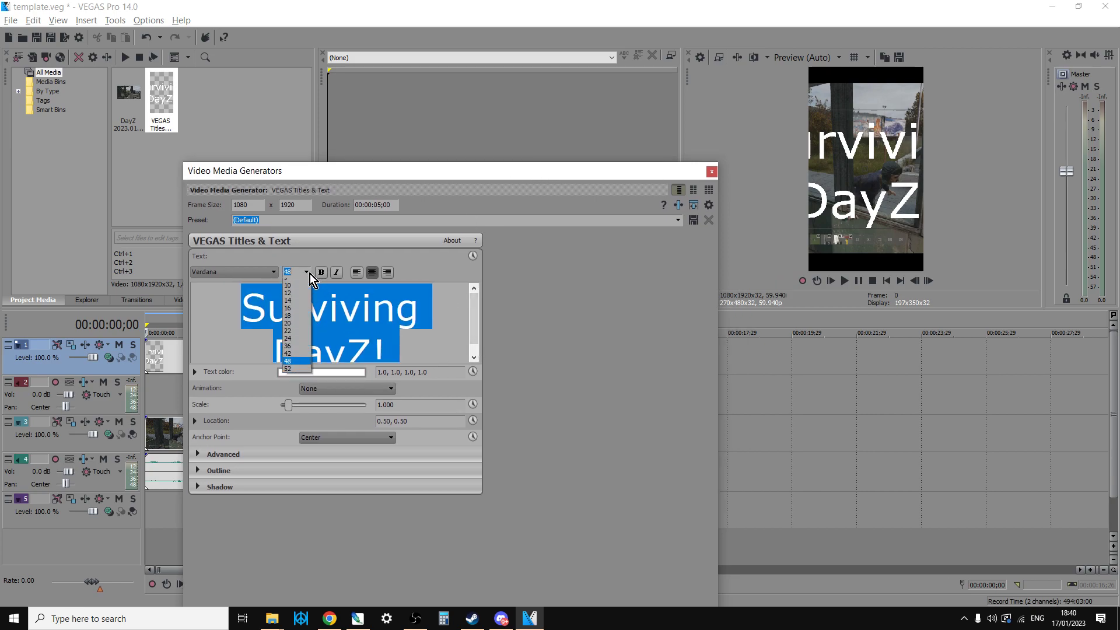
click(304, 329)
- Change the title's text color to yellow (1.0, 0.94, 0.04, 1.0)
click(325, 388)
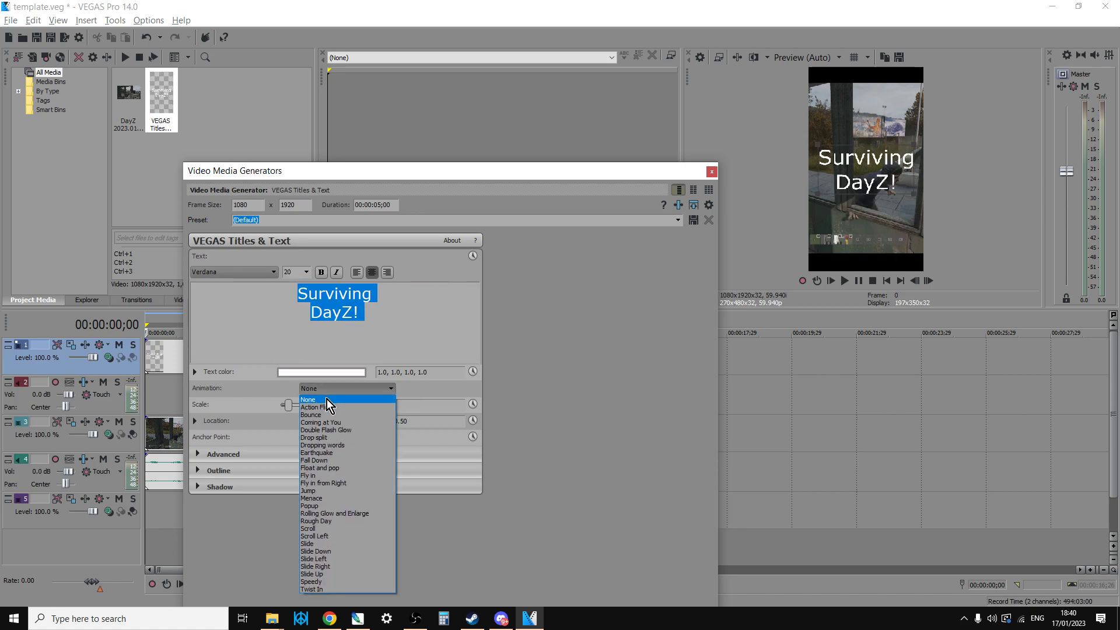
click(341, 336)
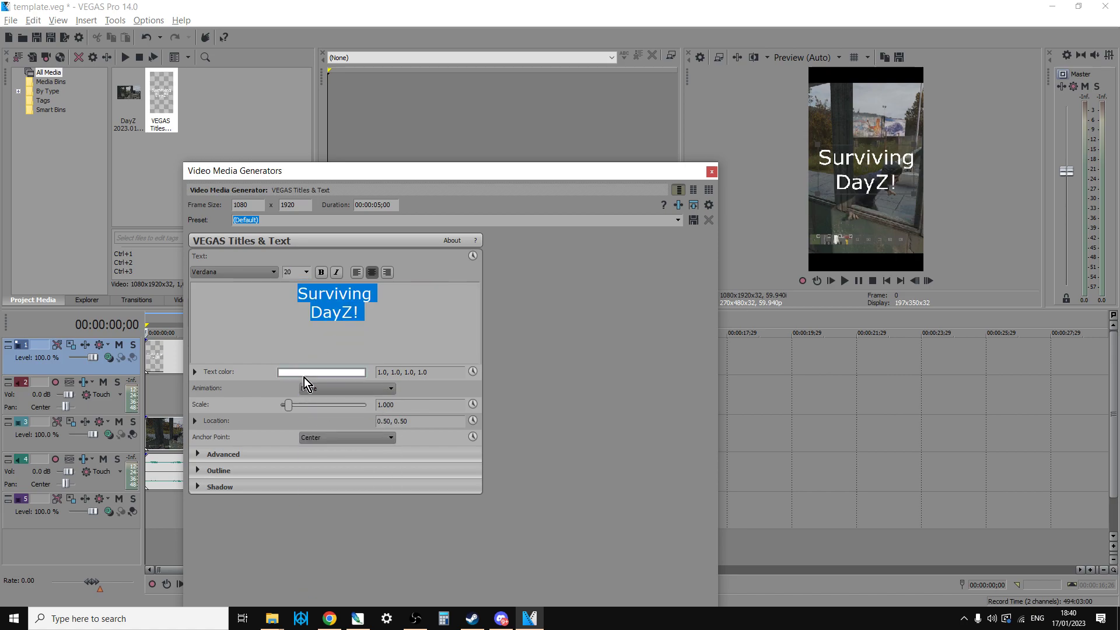
click(305, 372)
click(335, 510)
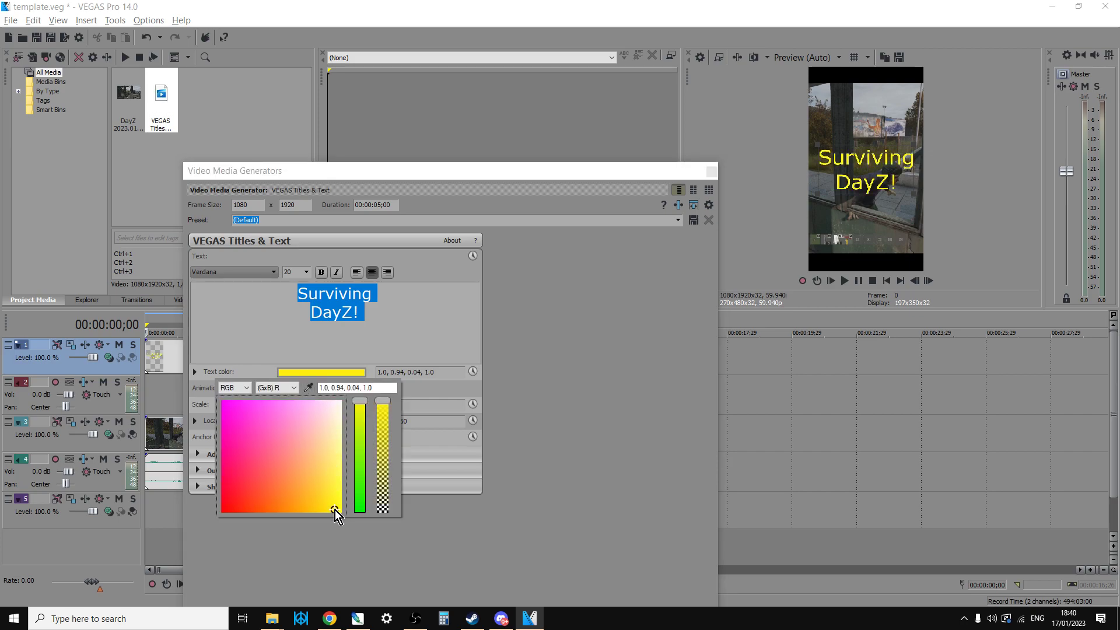
- Make the whole "Surviving DayZ!" title bold and close its media generator
key(alt+Tab)
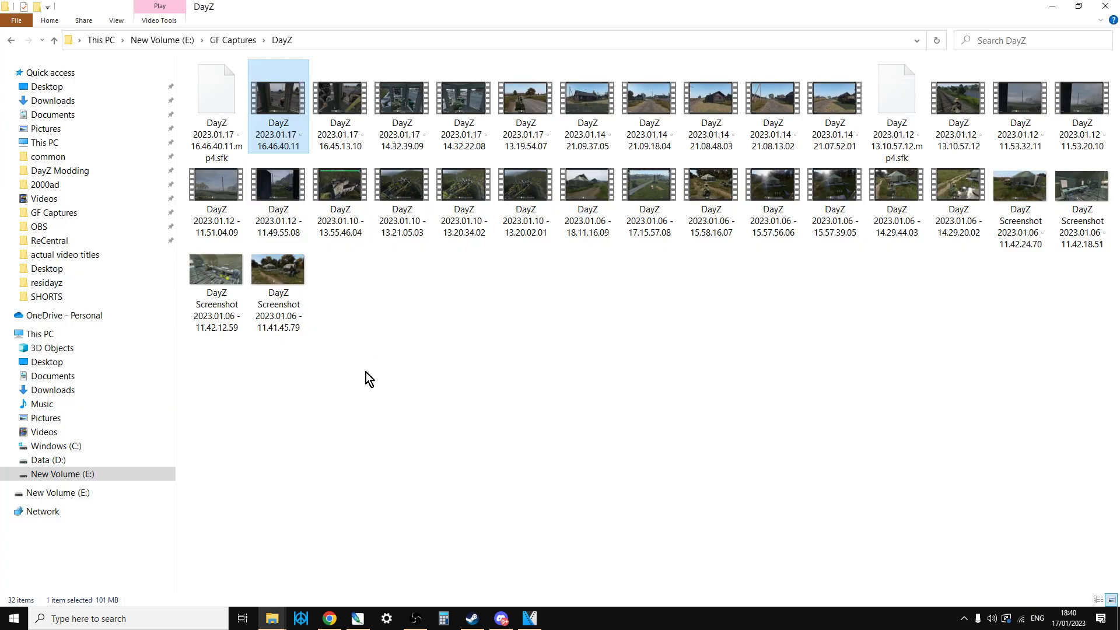
click(530, 619)
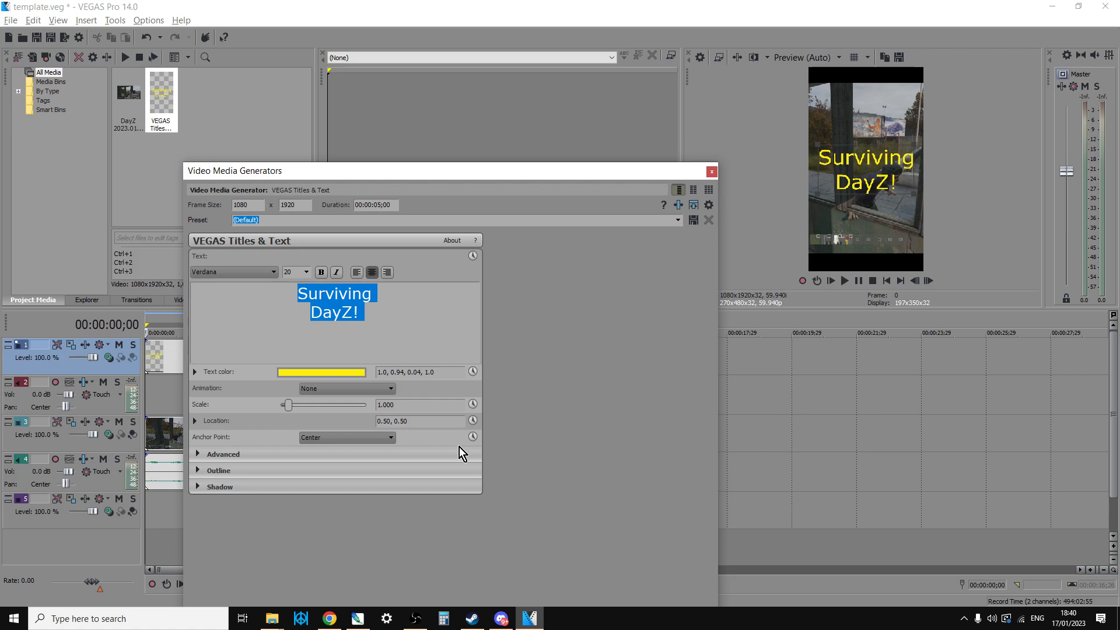
click(321, 275)
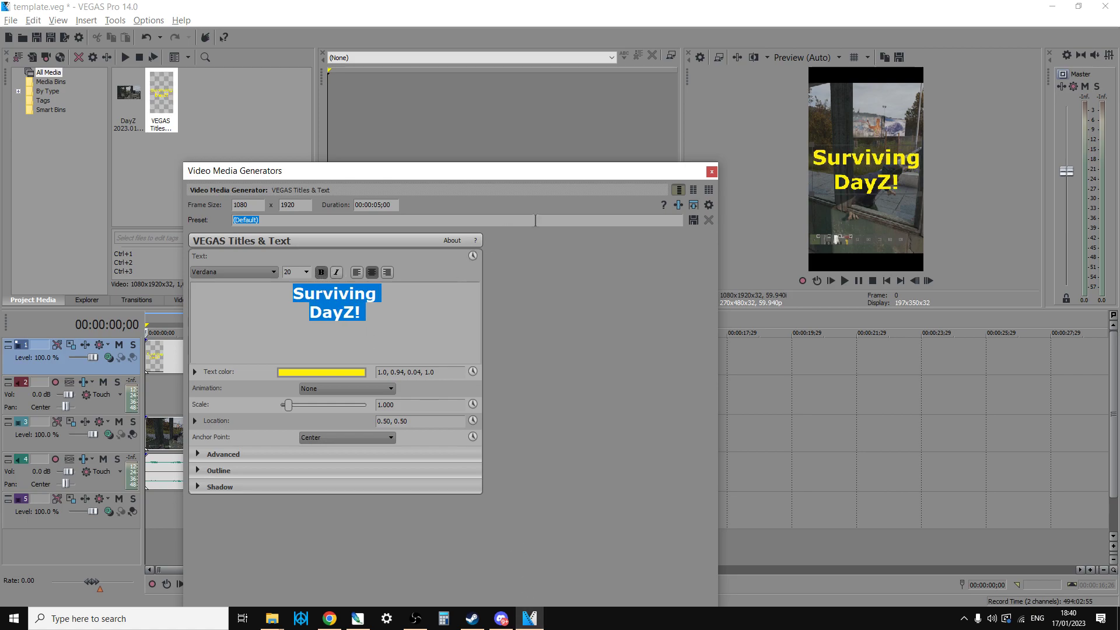
click(711, 172)
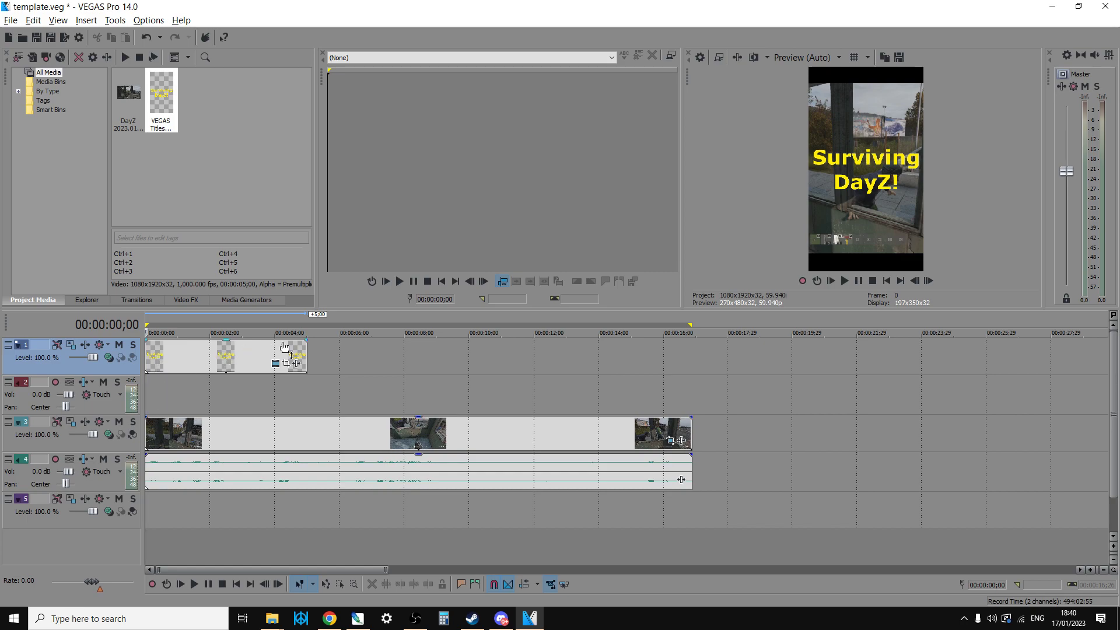
- Shorten the title event on track 1 to 3 seconds and play the opening to check its timing
drag(307, 350, 241, 350)
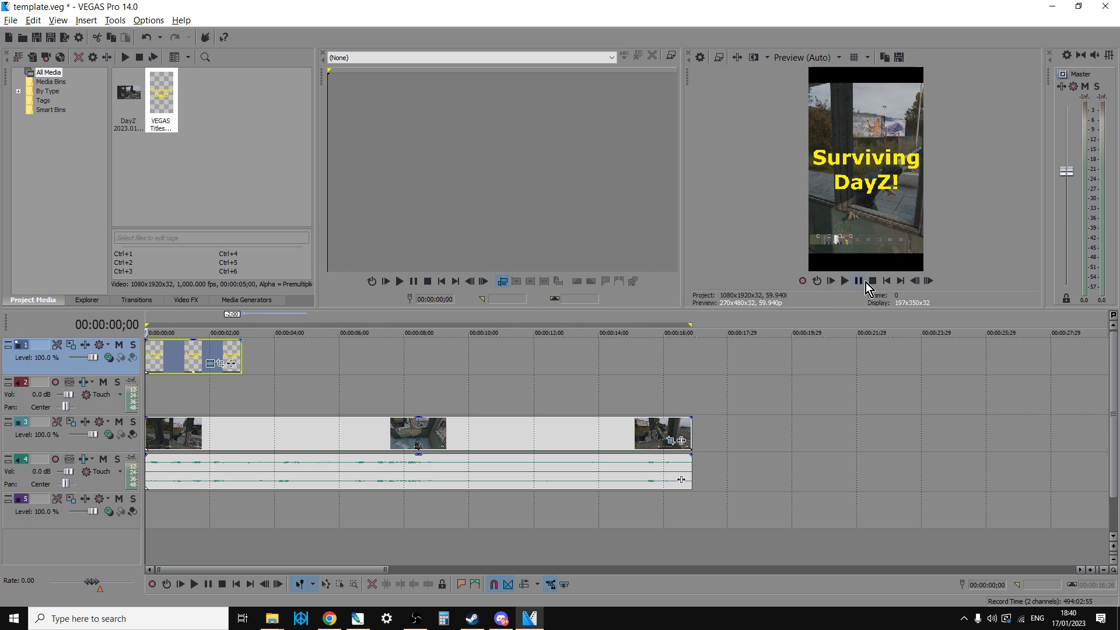
click(845, 281)
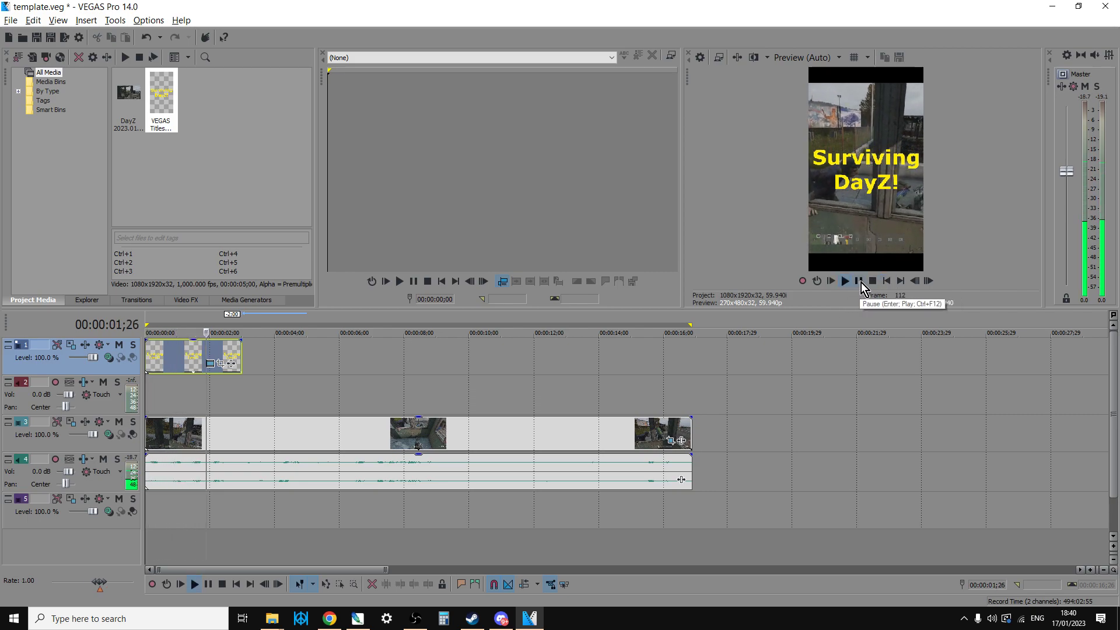
click(859, 281)
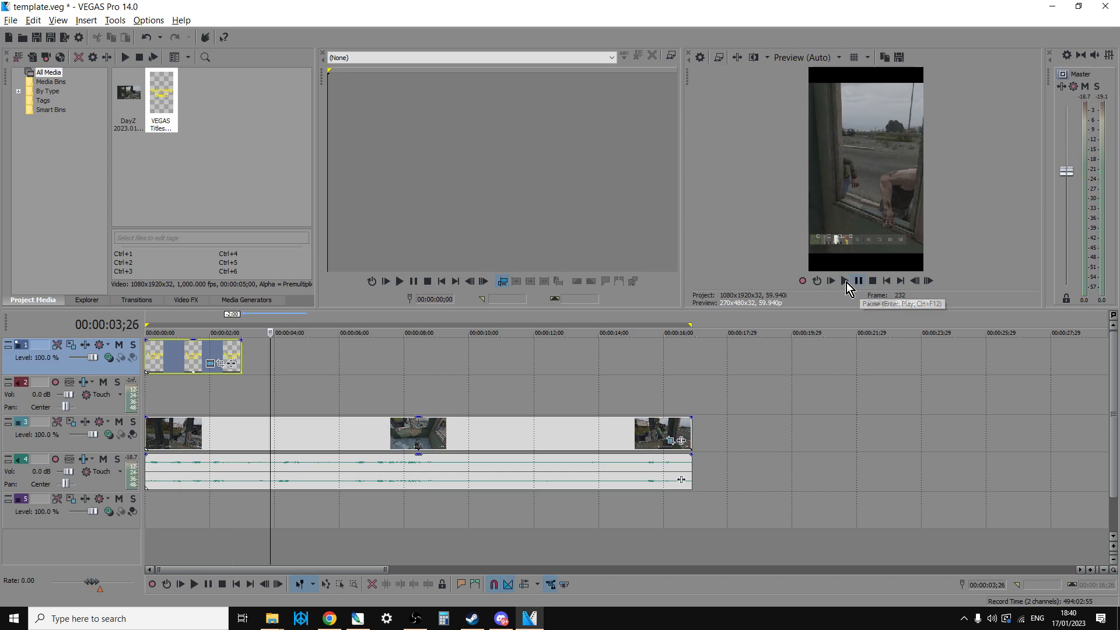
- Add a short fade-out to the title event and a short fade-in and fade-out to the gameplay video event
scroll(275, 347, up, 4)
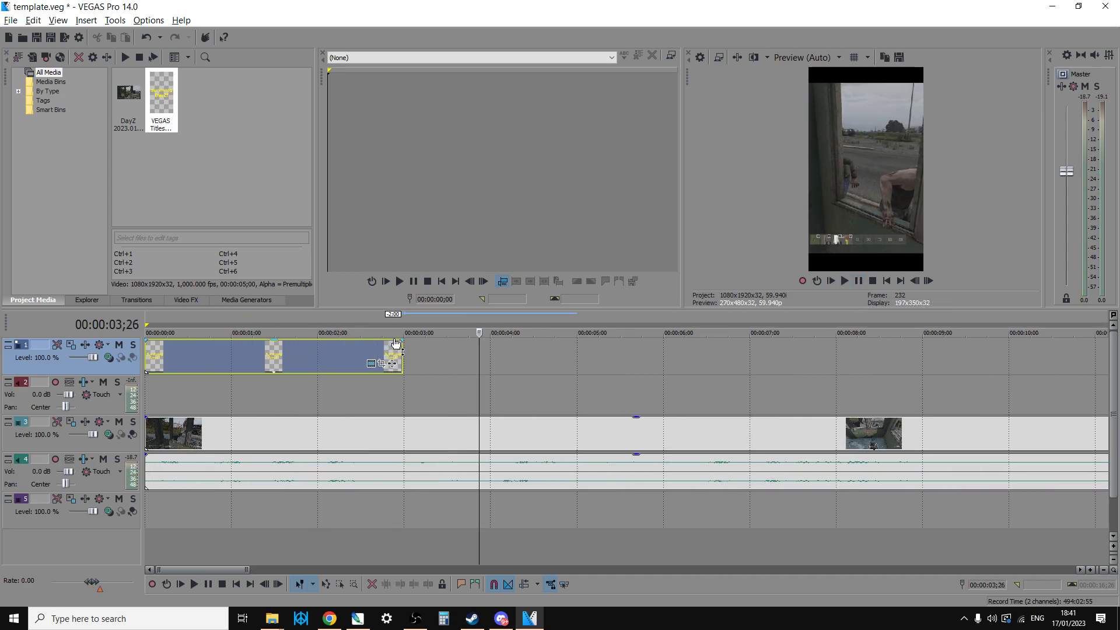
drag(398, 340, 390, 340)
drag(146, 417, 167, 418)
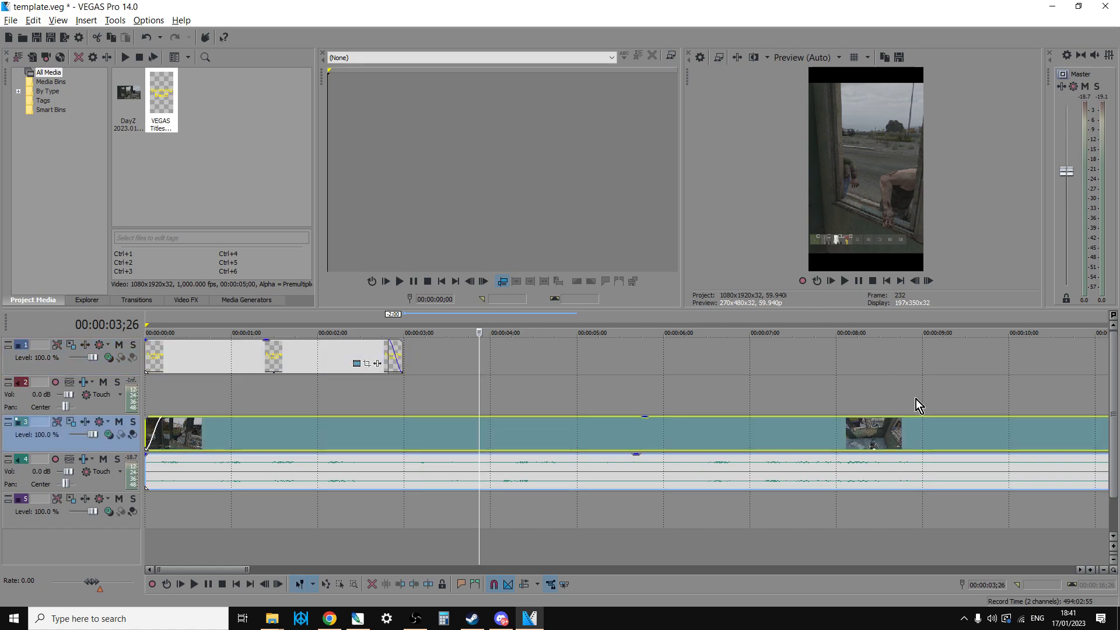
scroll(821, 506, down, 5)
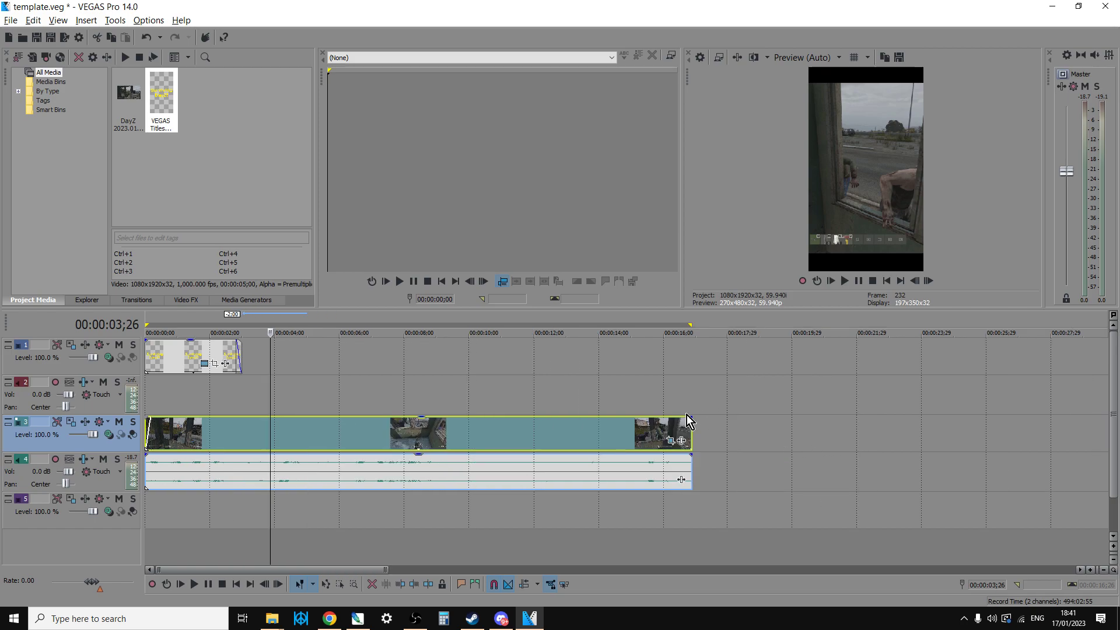
drag(692, 416, 680, 420)
- Play the project from the start to check the opening fade-in and the title's fade-out
click(888, 281)
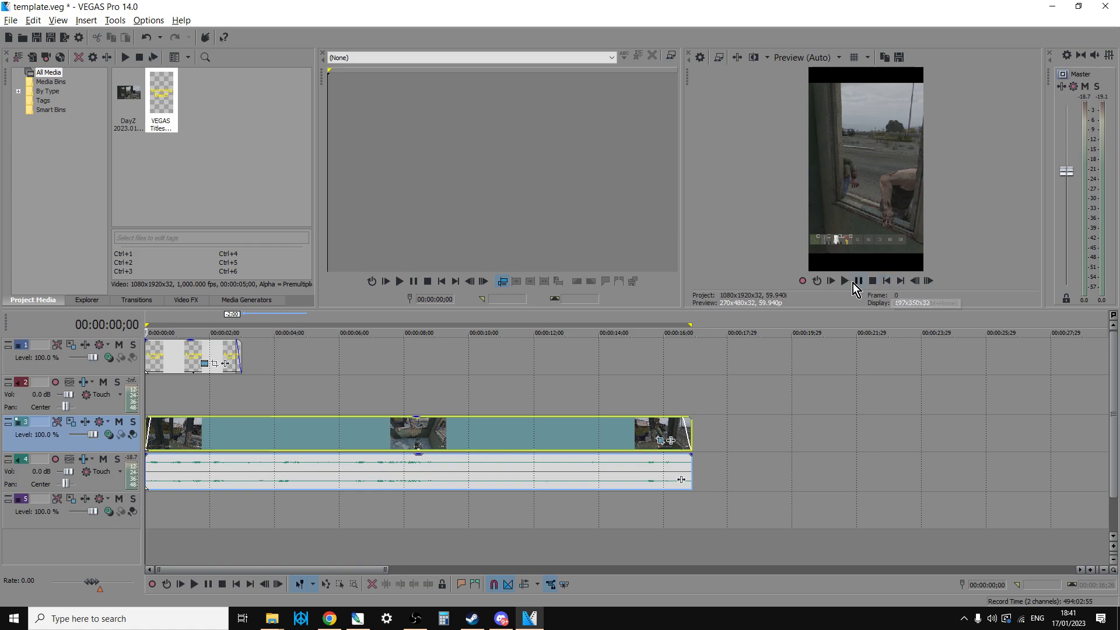
click(844, 281)
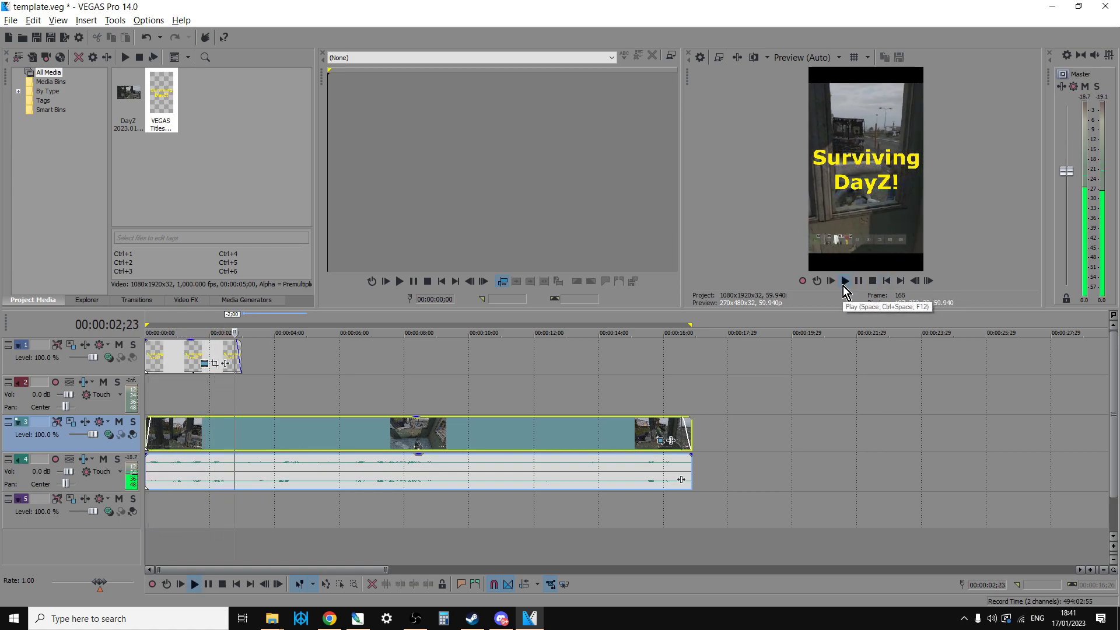
click(861, 282)
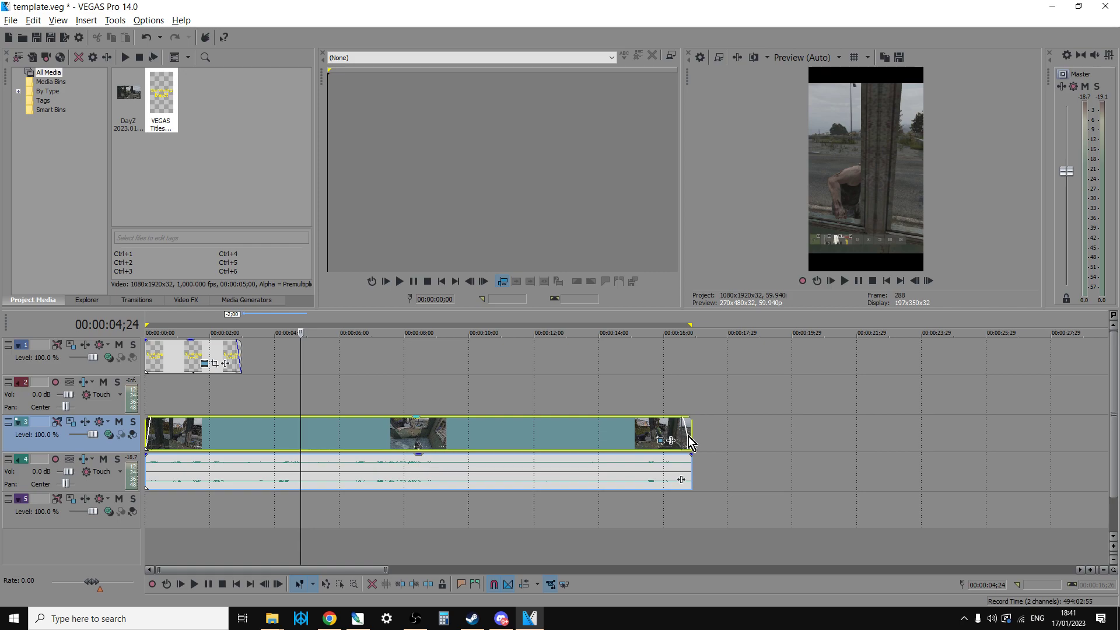
- Select the time range from the project start to just past the clip's end, about 17 seconds, and open the Render As settings
drag(701, 438, 16, 366)
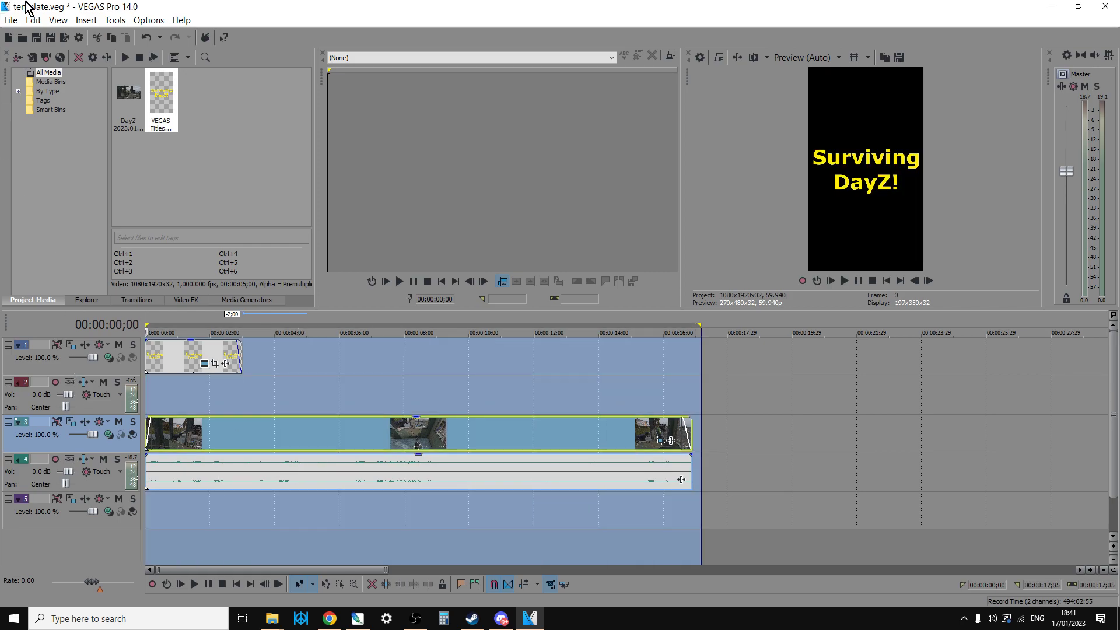
click(10, 20)
click(30, 114)
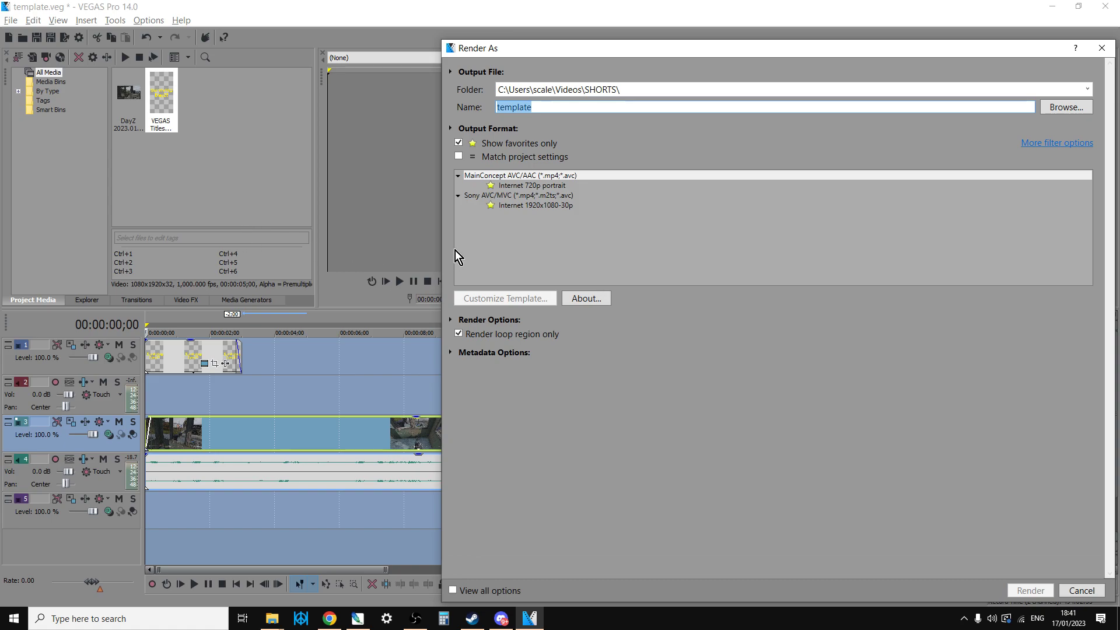
- Customize the MainConcept AVC/AAC "Internet 720p portrait" render template to a frame width of 1080 and height of 1920
click(524, 187)
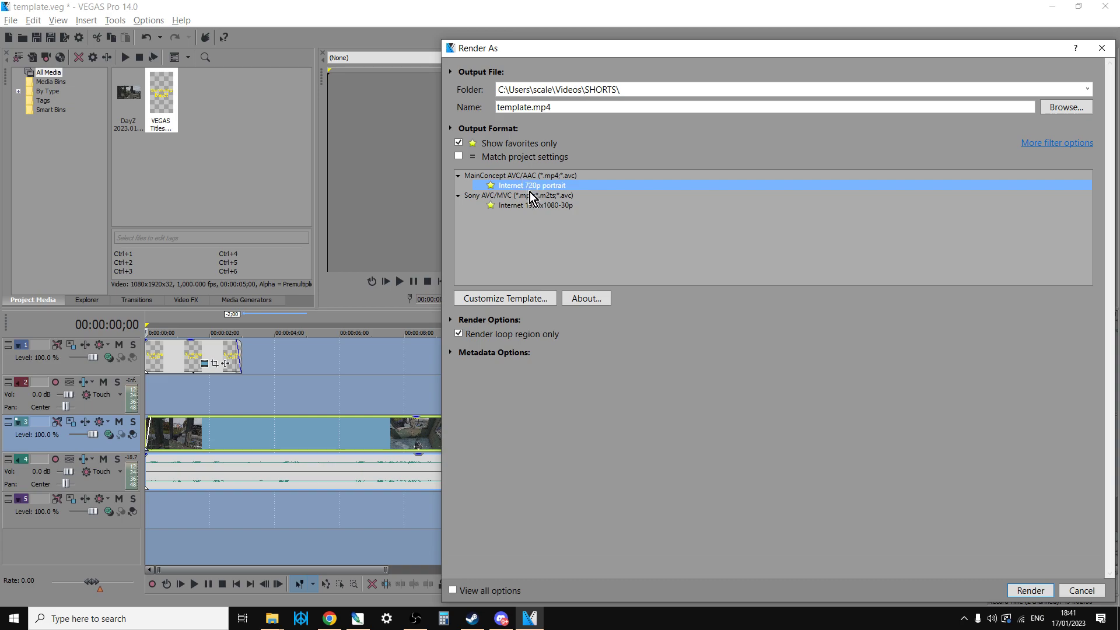
click(537, 299)
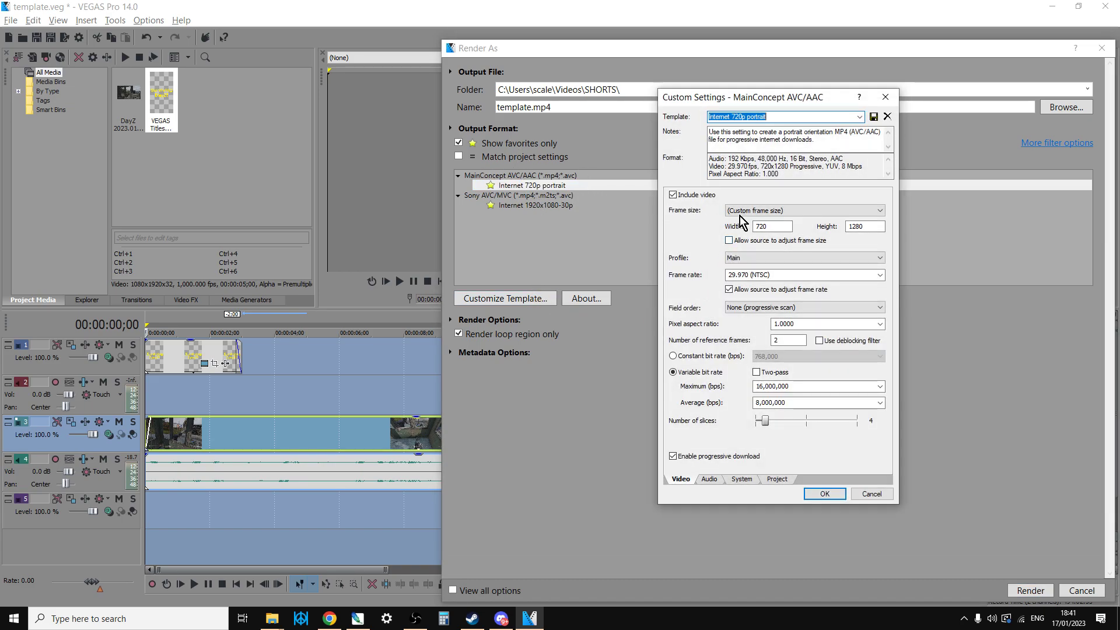
double_click(763, 226)
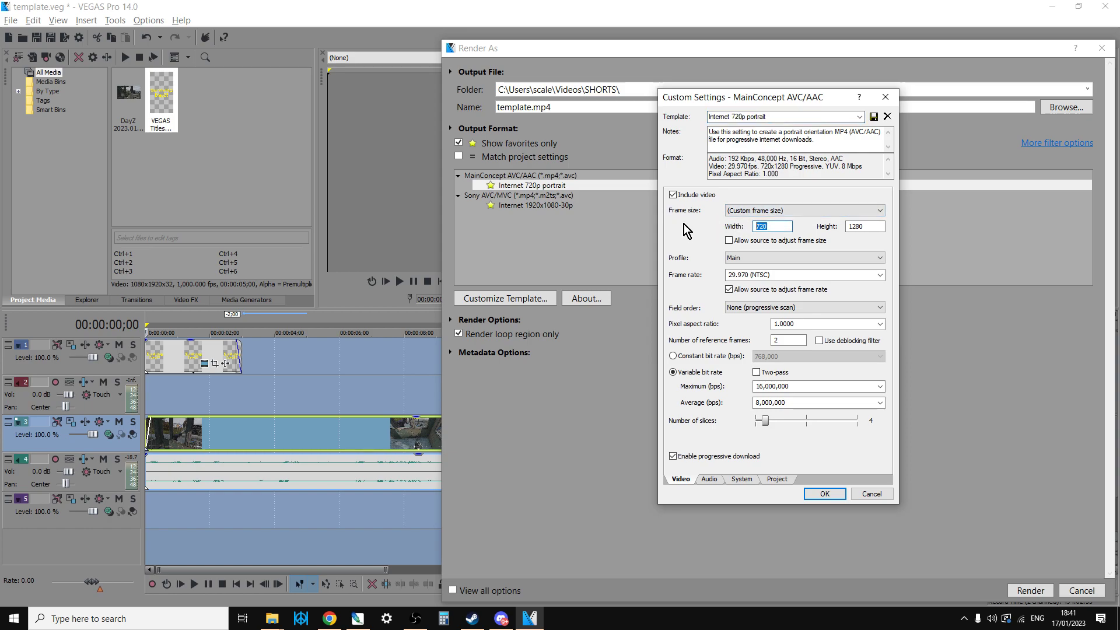
text(1080)
key(Tab)
text(1920)
click(880, 275)
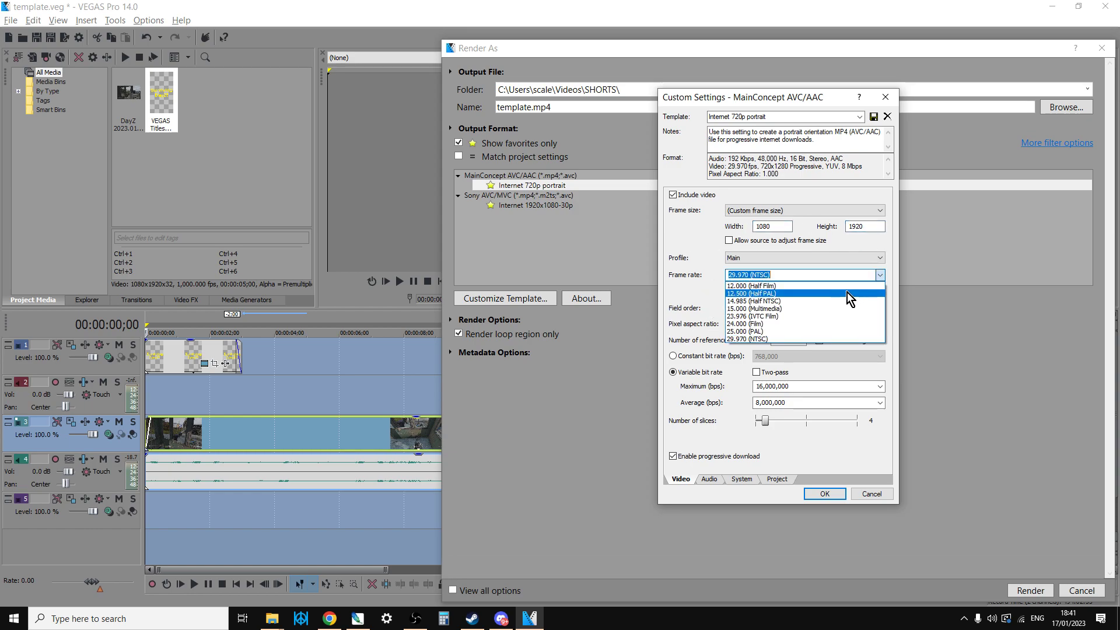
click(702, 233)
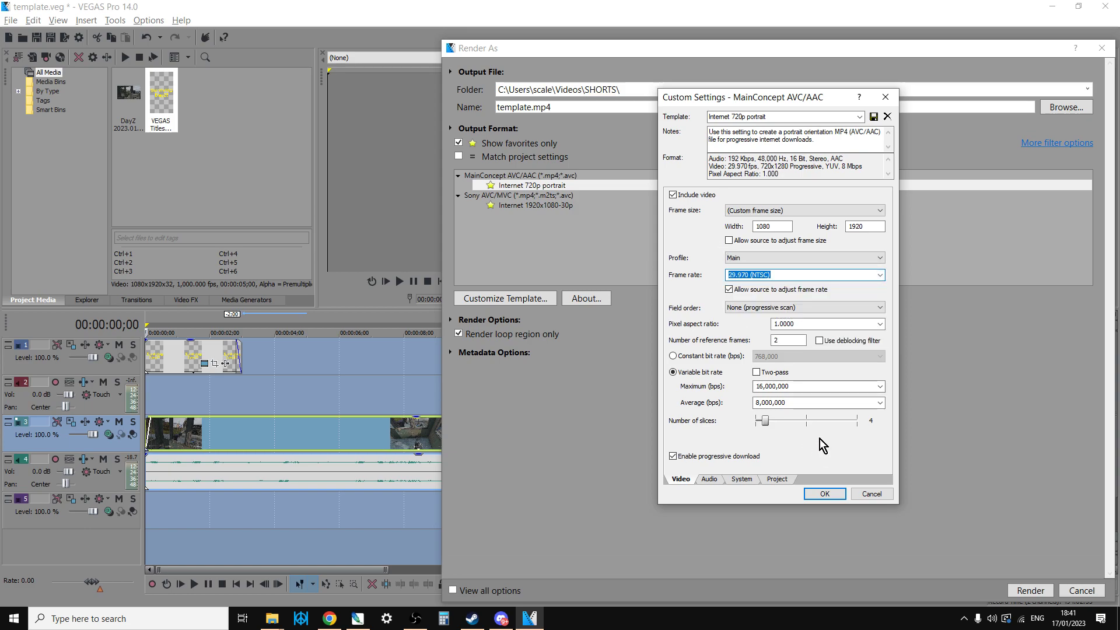
click(825, 494)
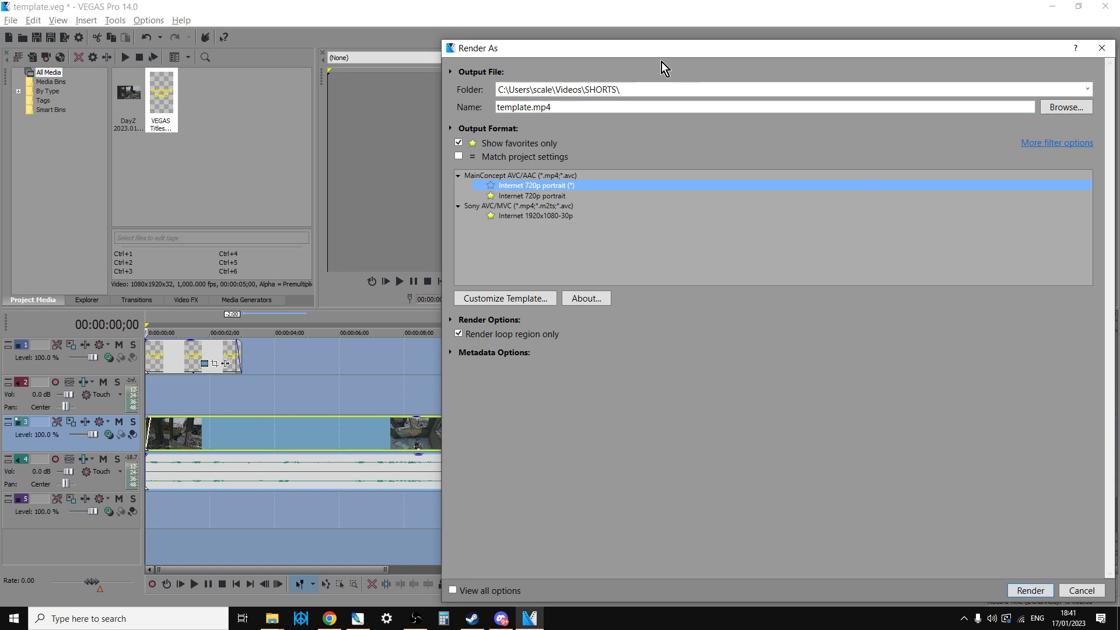
- Name the output file "test" and start rendering it to the SHORTS folder
drag(566, 107, 443, 96)
key(BackSpace)
text(test)
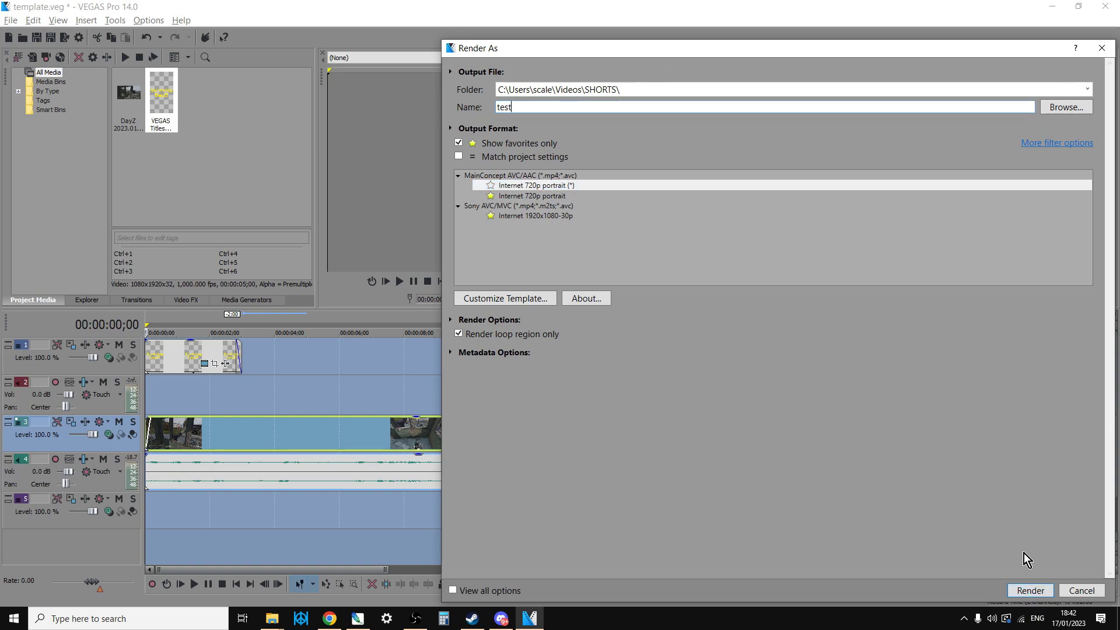
click(1030, 590)
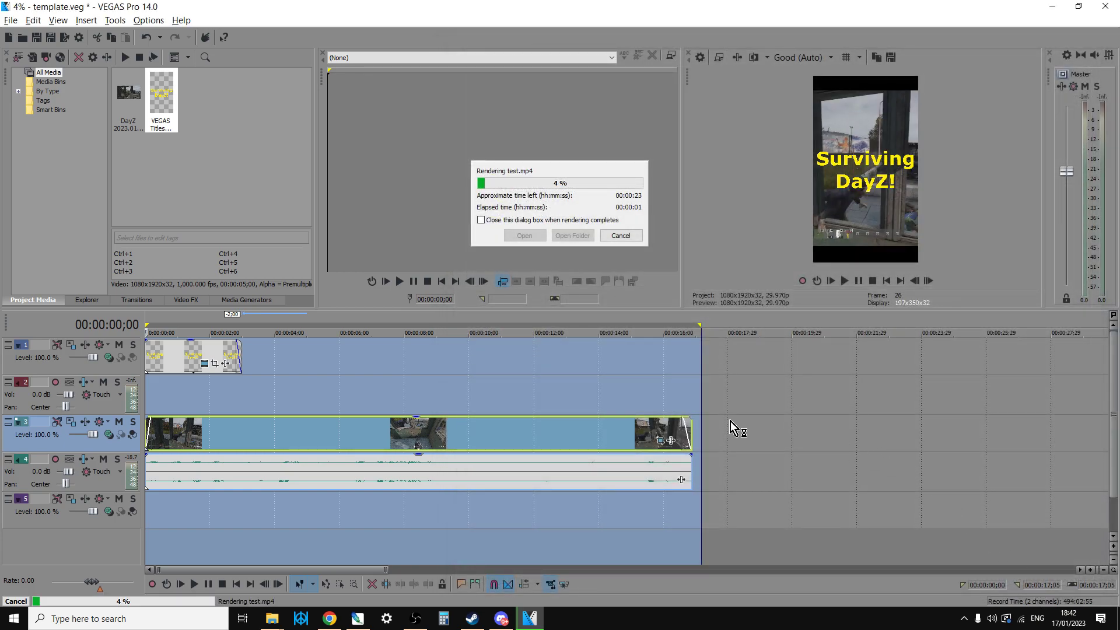